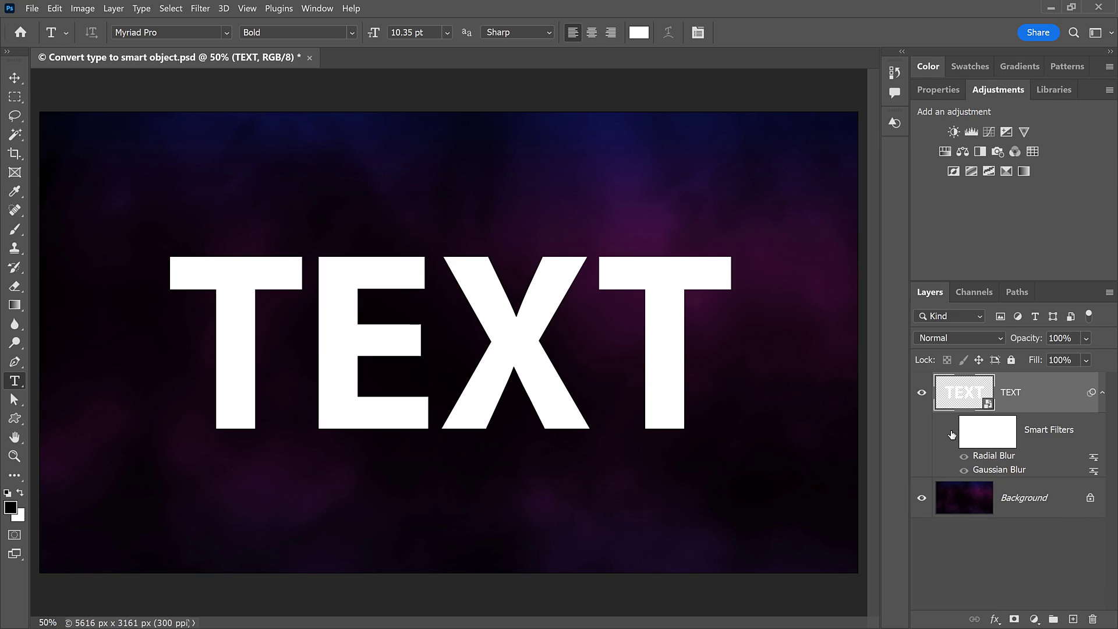
Turn on the Smart Filters visibility to preview the blurred TEXT layer
click(952, 433)
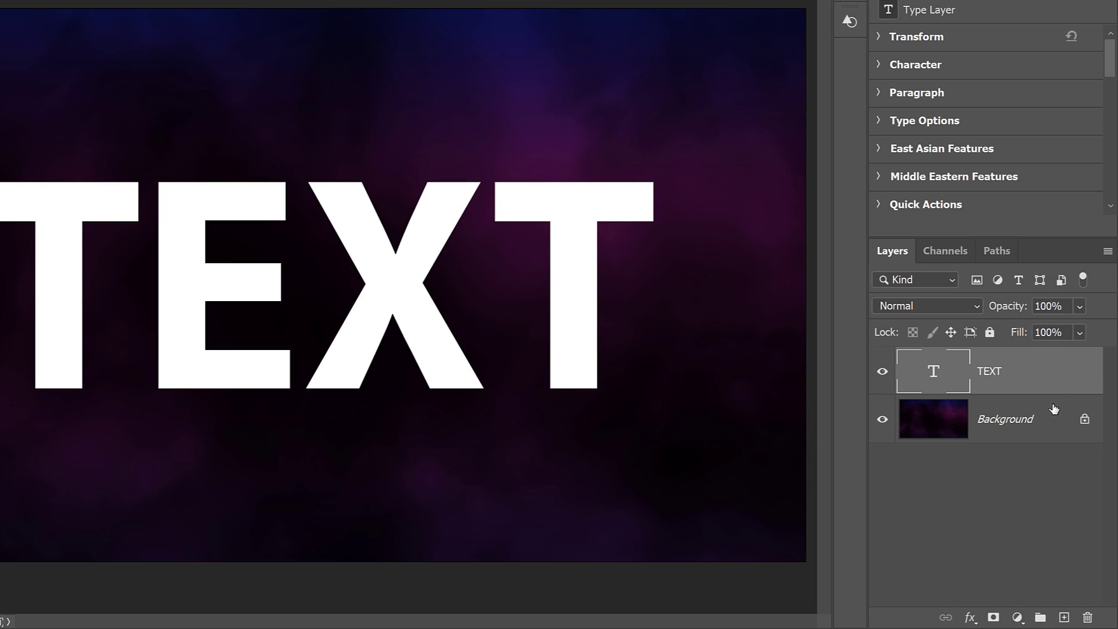
Convert the TEXT type layer into an embedded smart object
right_click(1039, 371)
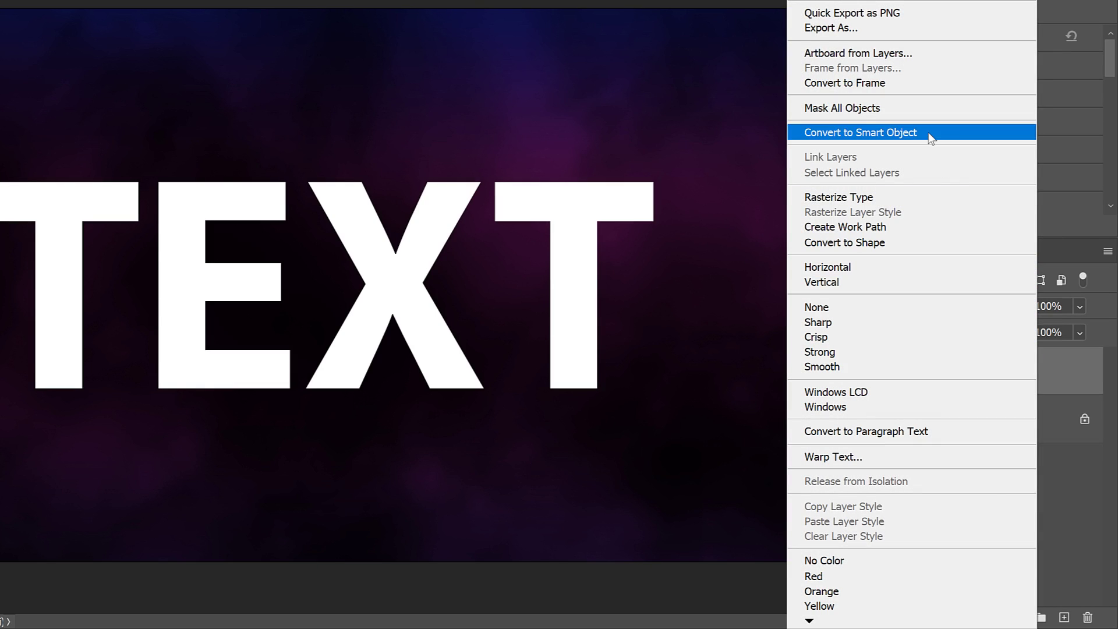
click(931, 137)
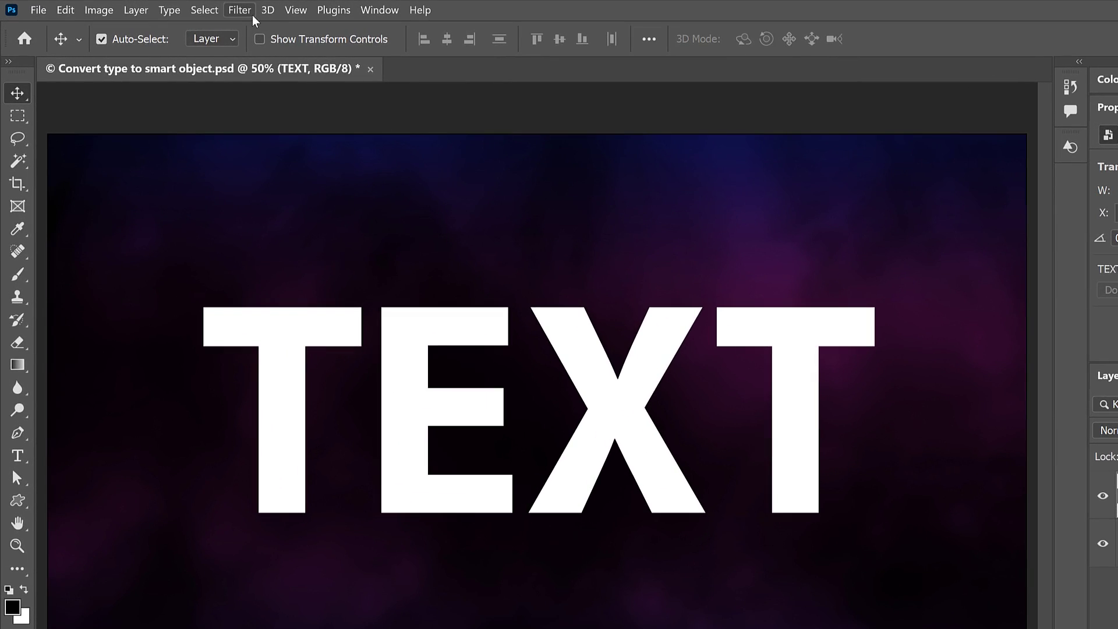
Apply a 60 px Gaussian Blur smart filter to TEXT, then recheck its settings unchanged
click(210, 13)
mouse_move(300, 209)
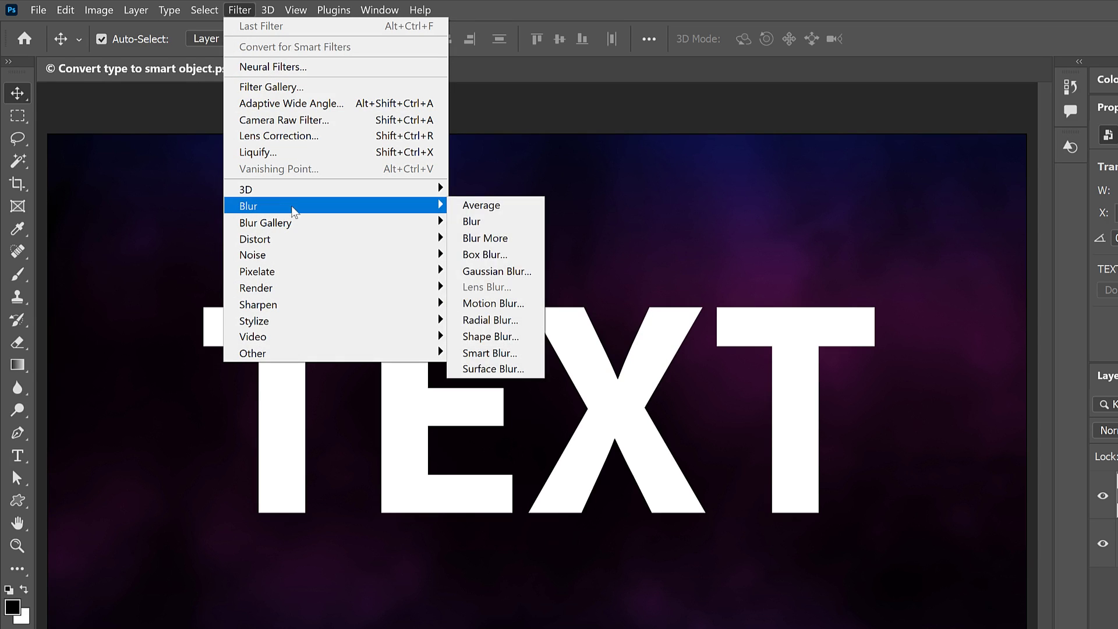
click(536, 272)
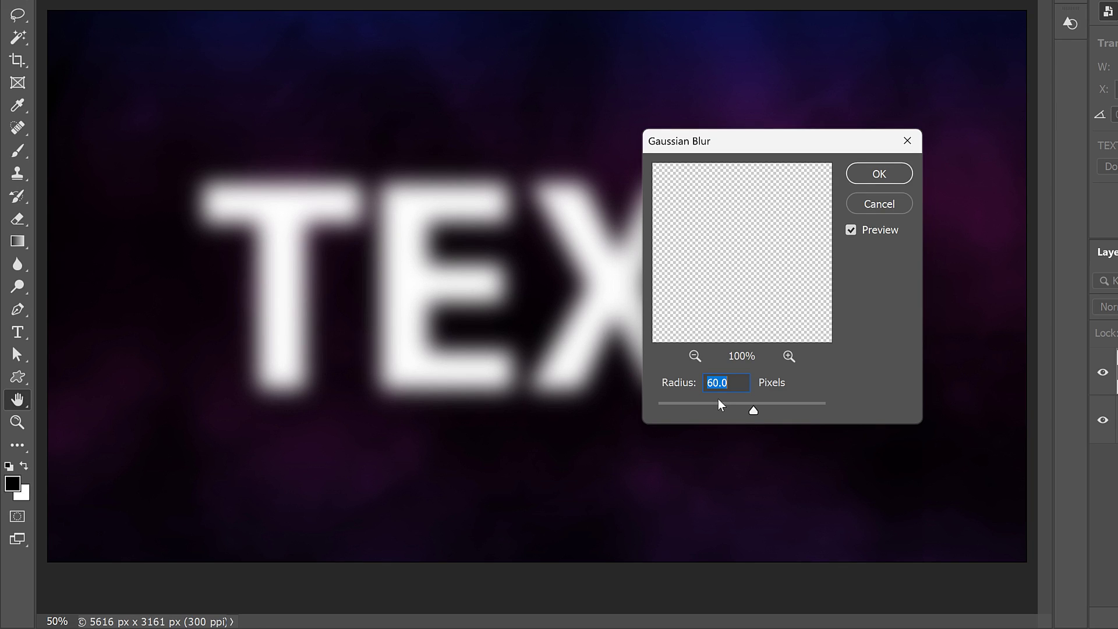
click(882, 173)
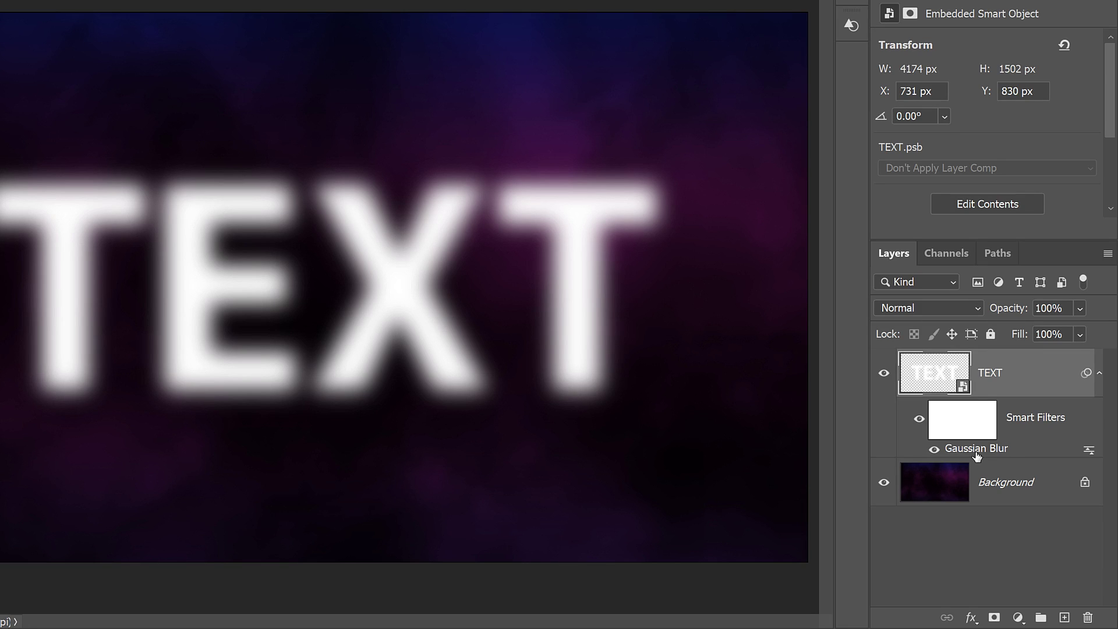
double_click(977, 449)
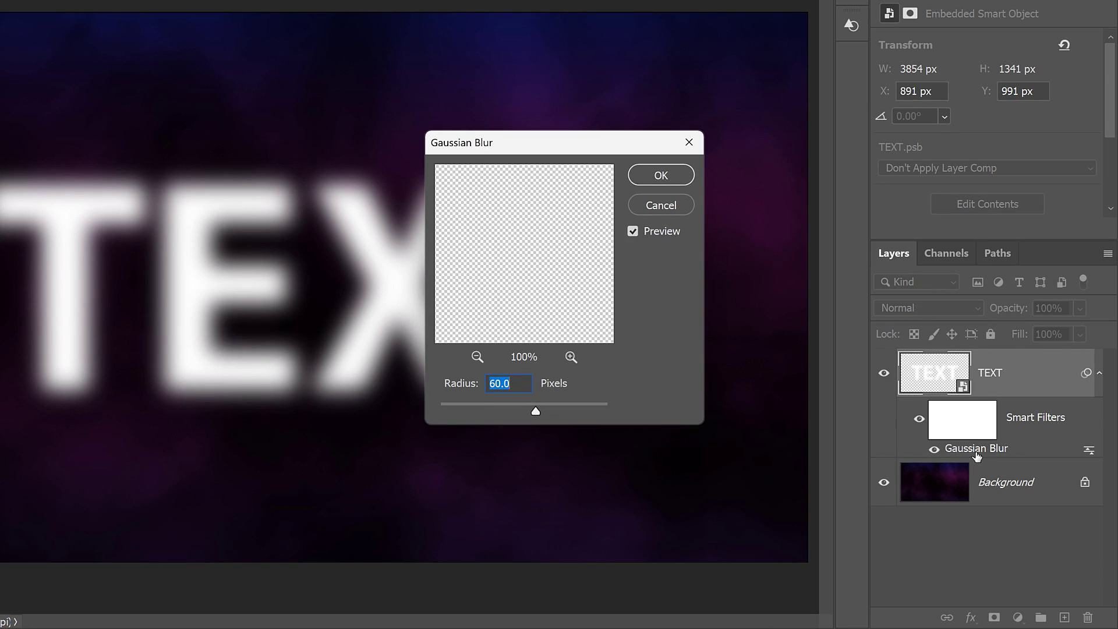
click(682, 204)
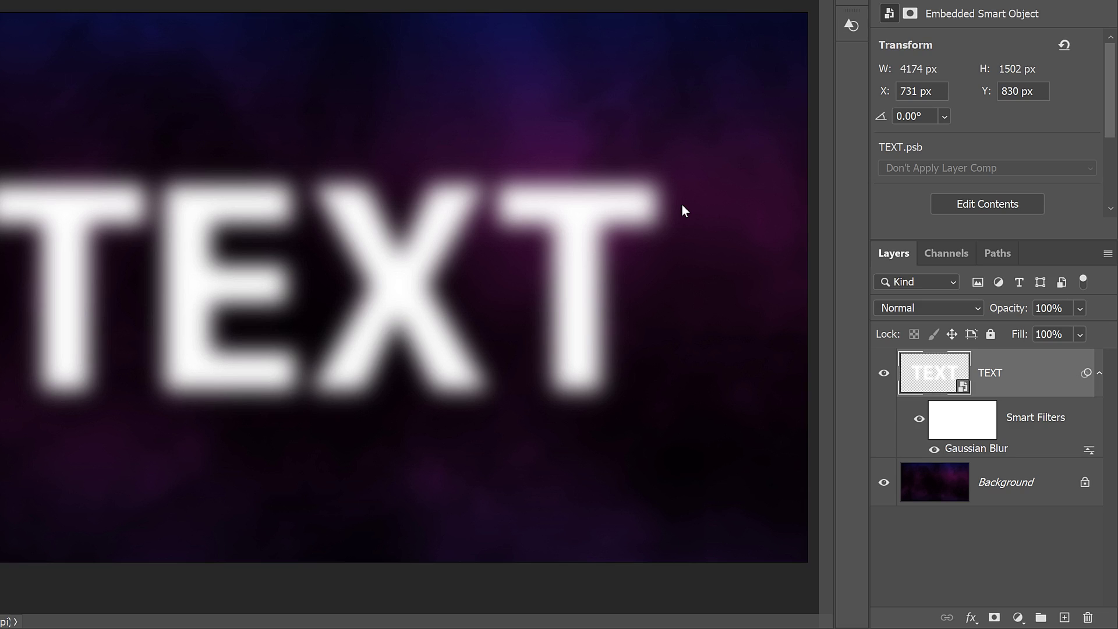
double_click(937, 379)
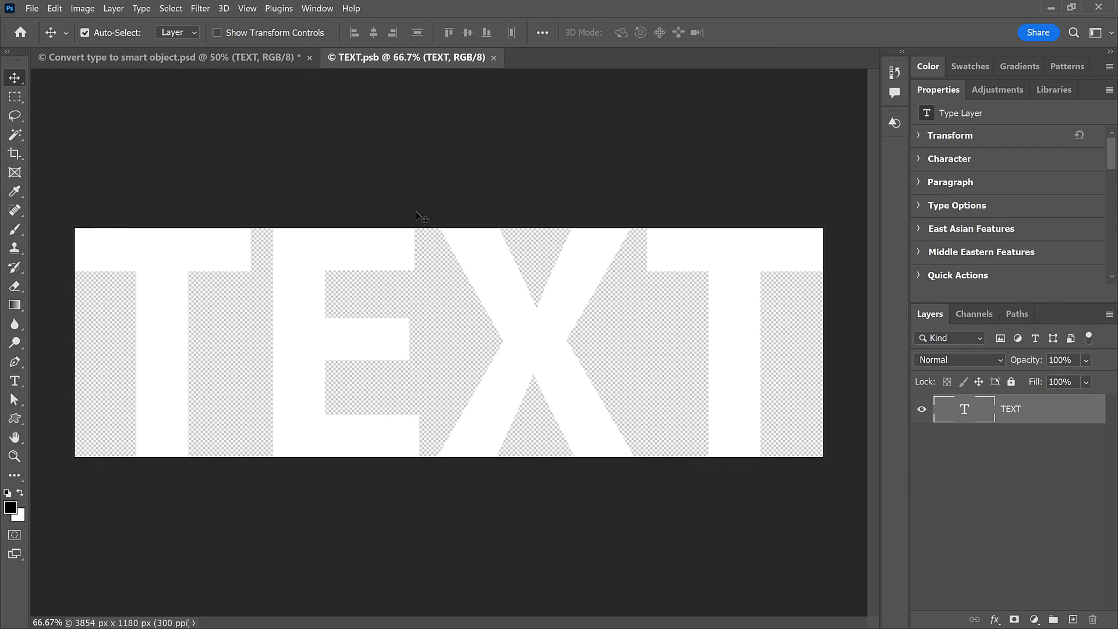
click(170, 58)
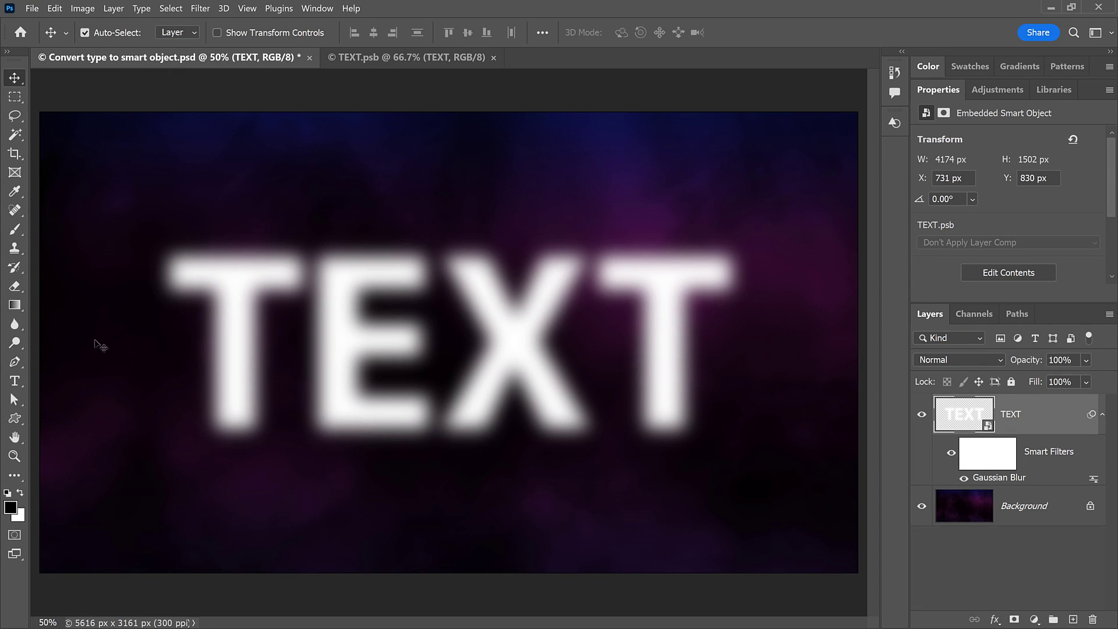
click(409, 65)
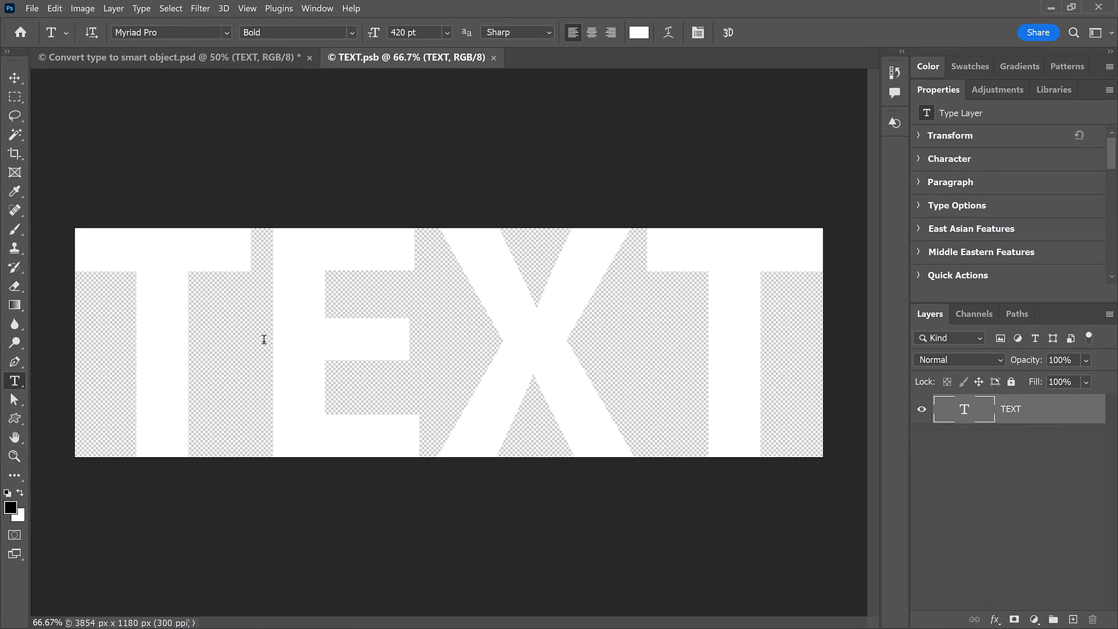
Replace the word TEXT with BLUR in TEXT.psb and commit the edit
double_click(264, 339)
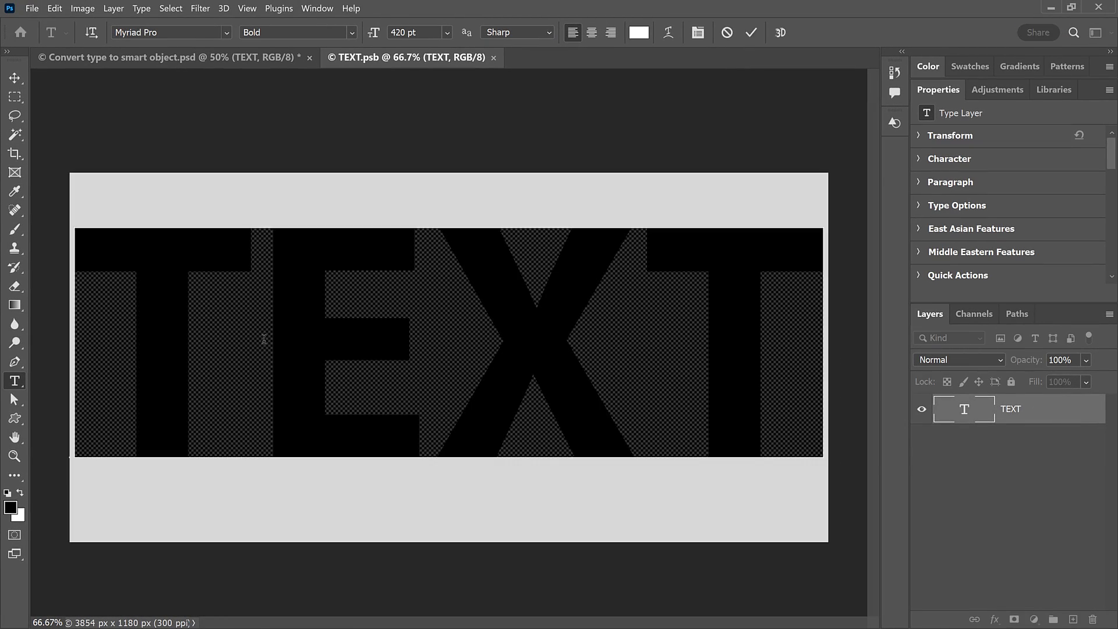
text(BLUR)
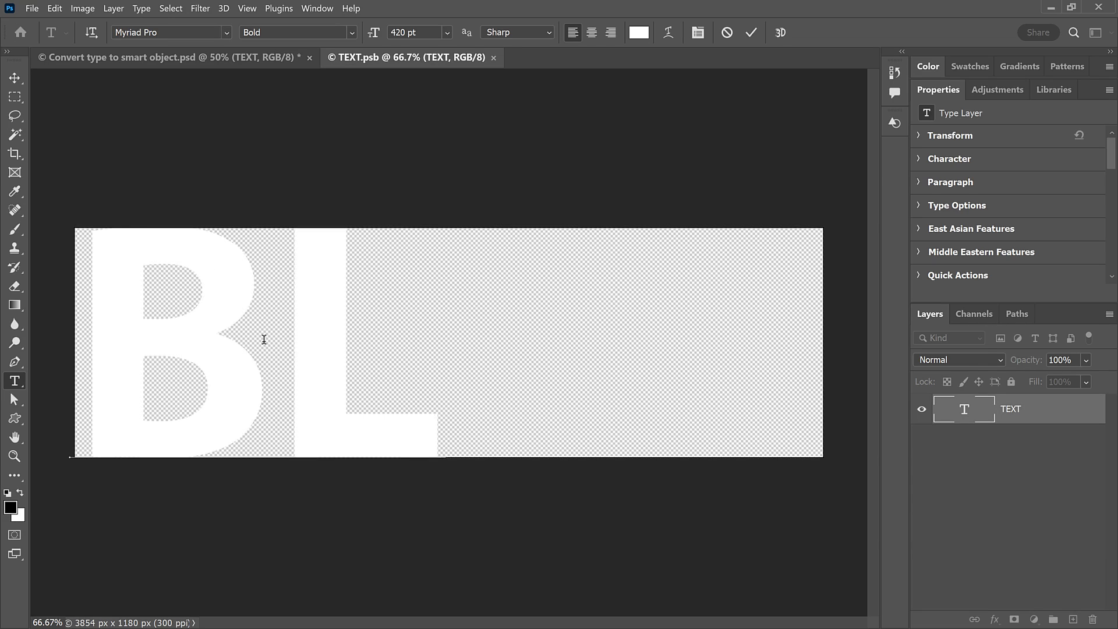
click(752, 33)
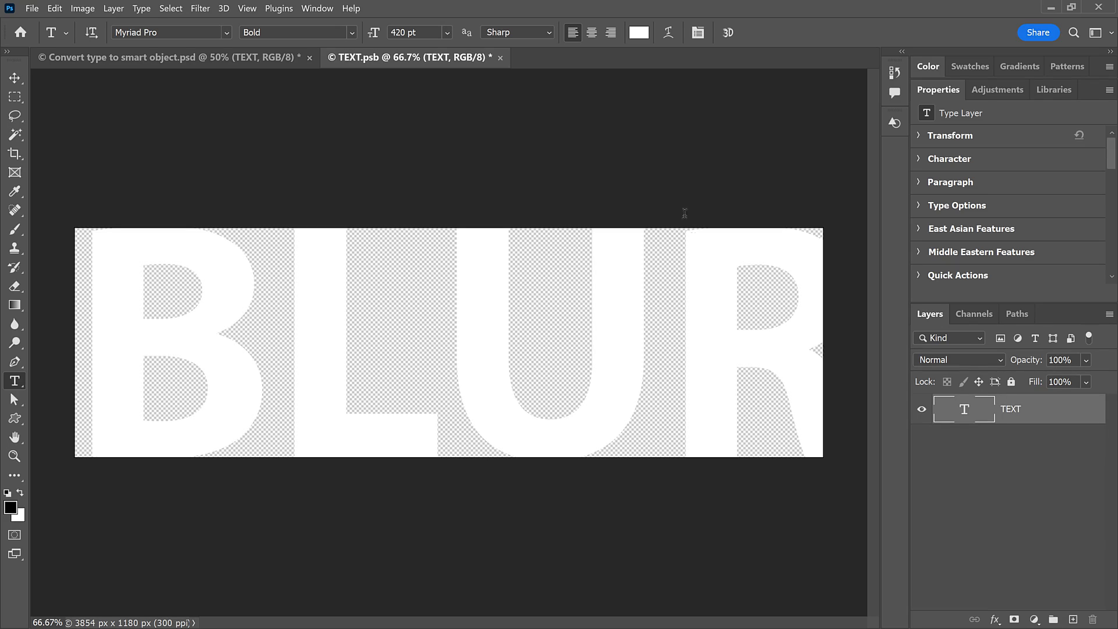
click(640, 34)
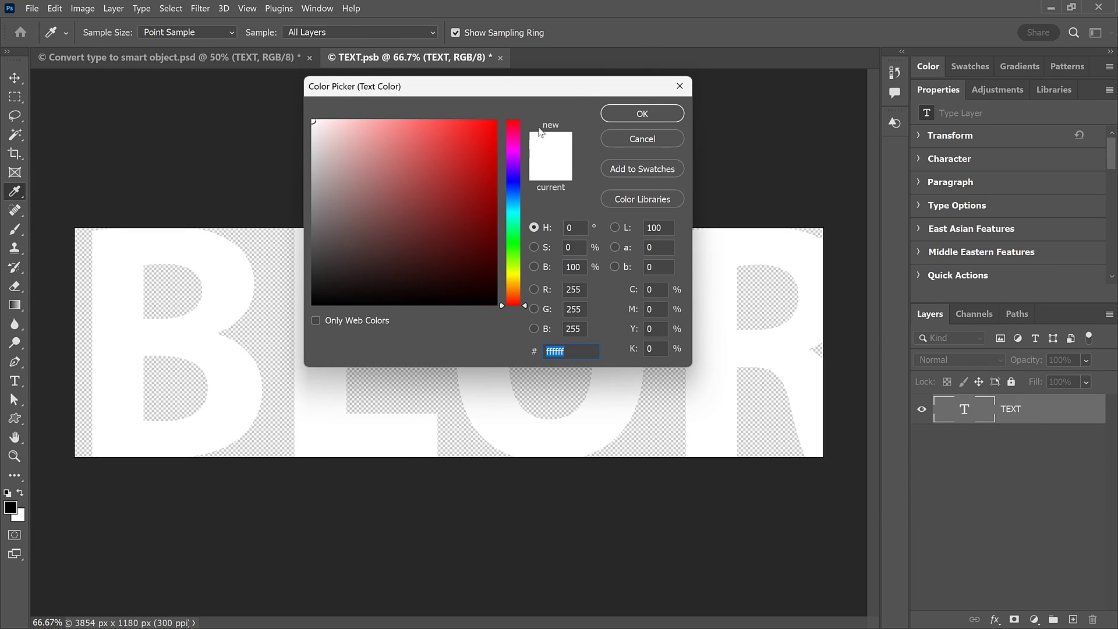
click(310, 305)
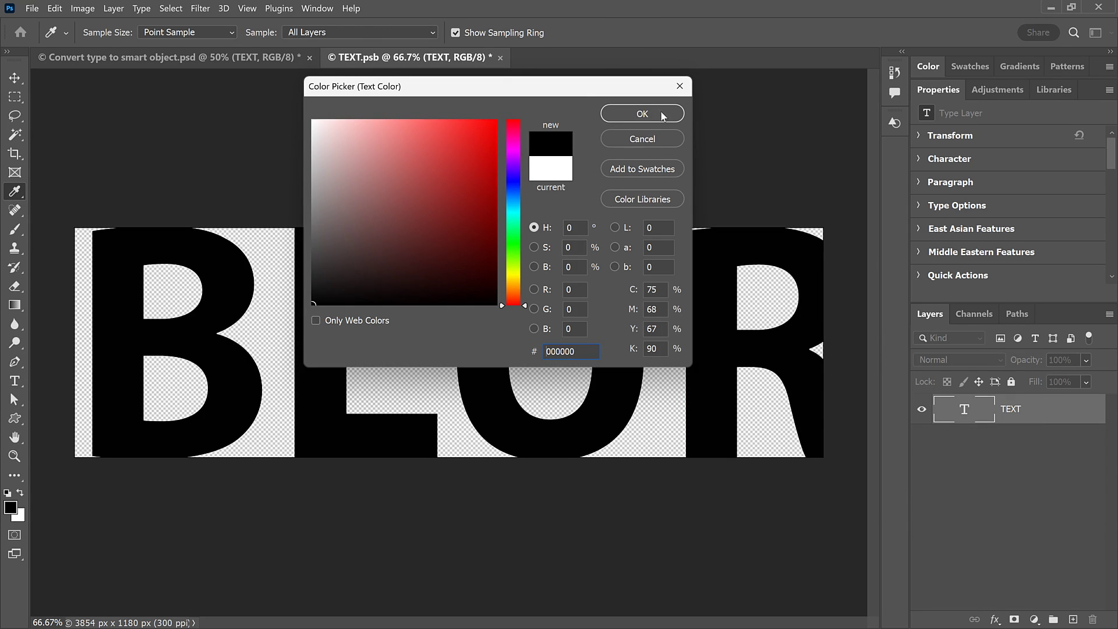
click(662, 113)
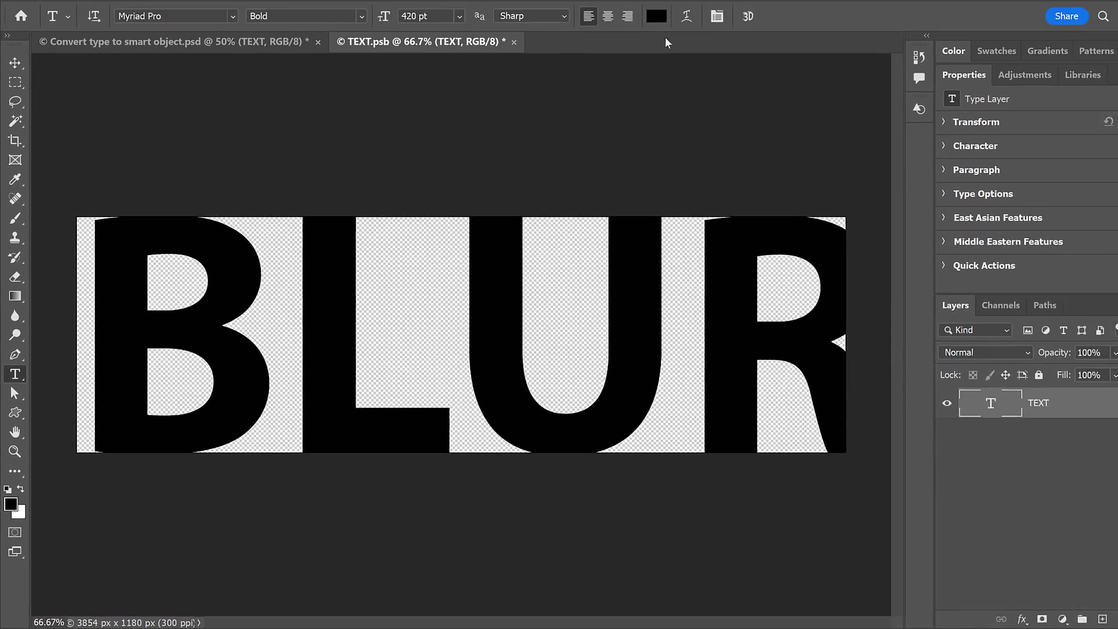
click(639, 34)
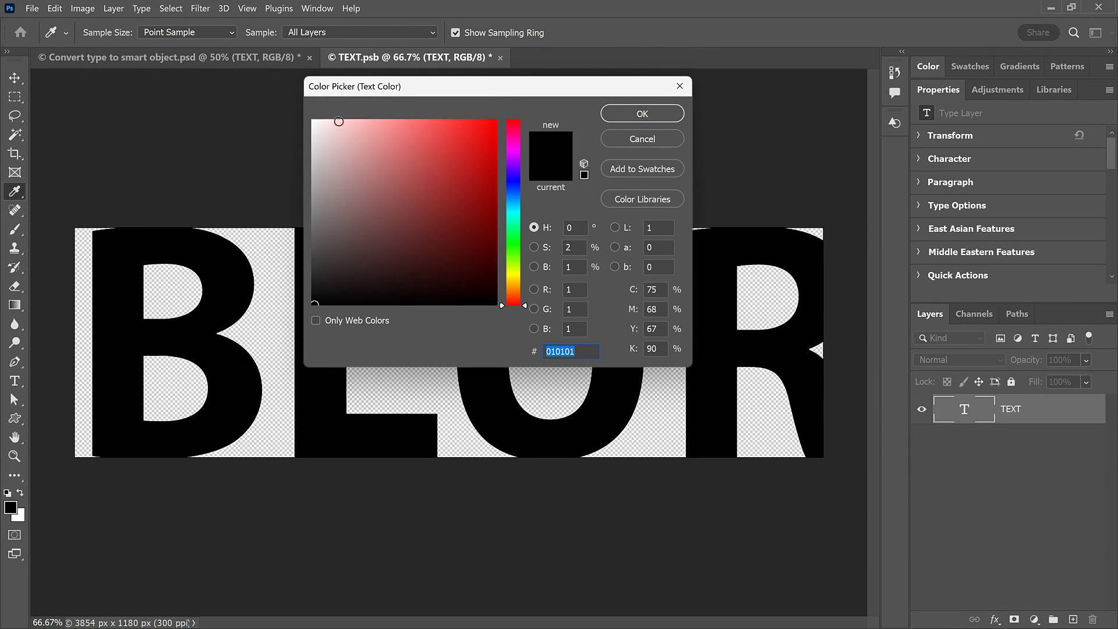
click(314, 120)
click(642, 114)
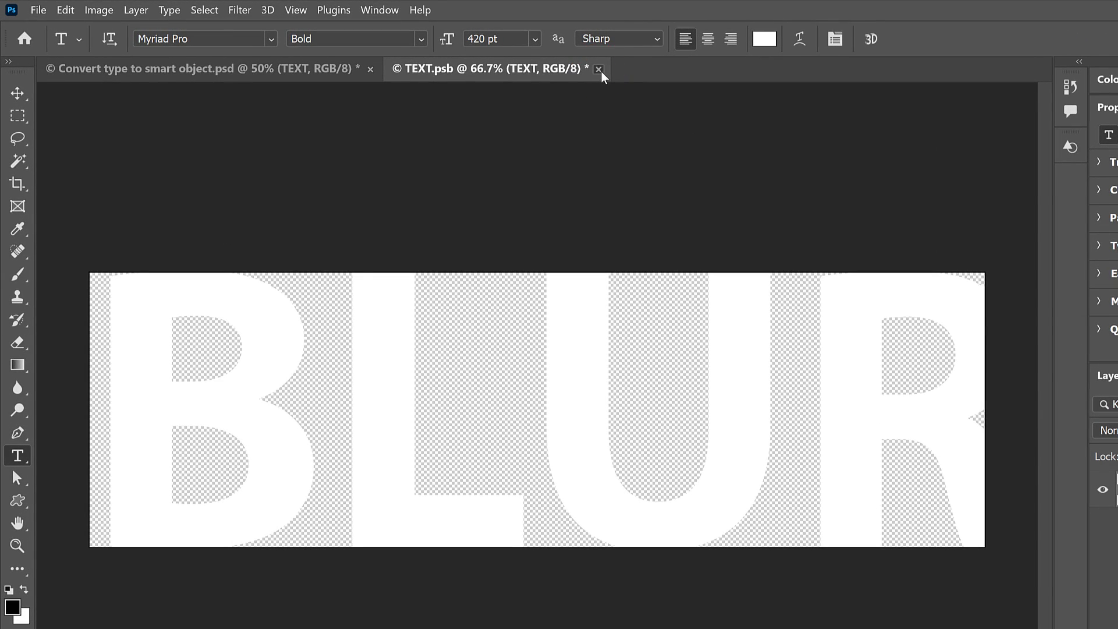
Close TEXT.psb and save the changes to update the smart object
click(599, 69)
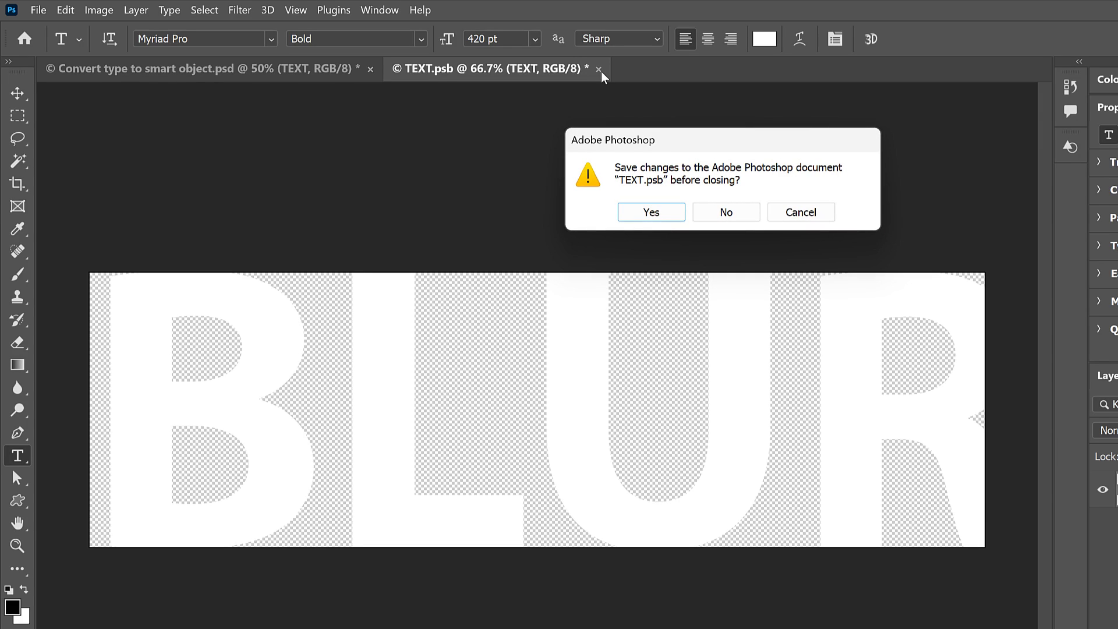
click(669, 212)
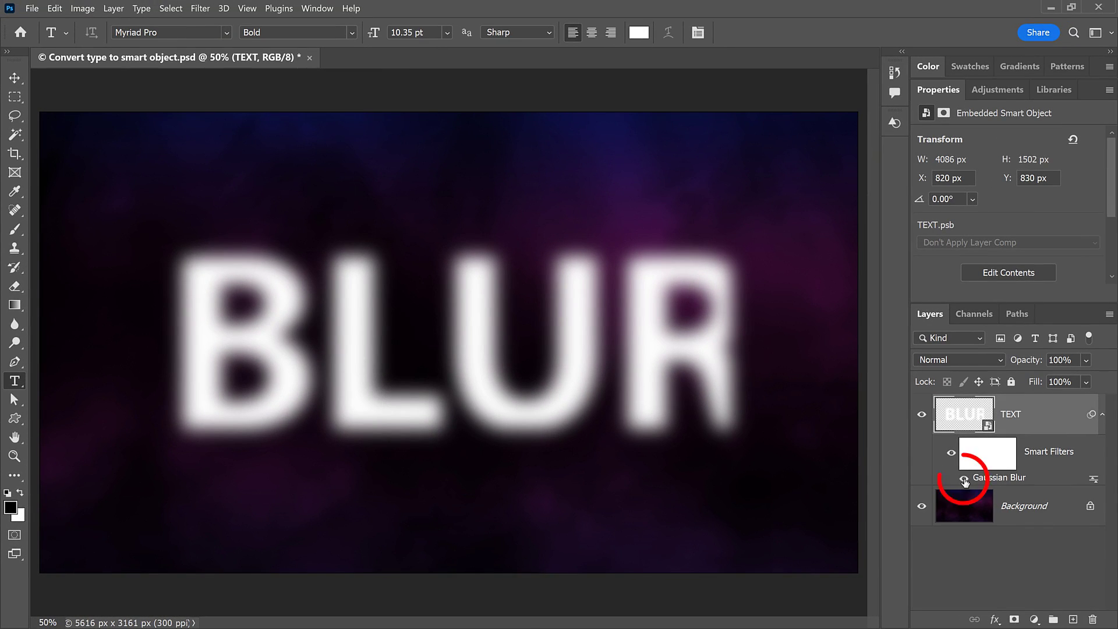
Hide the Gaussian Blur smart filter so BLUR appears sharp
click(964, 479)
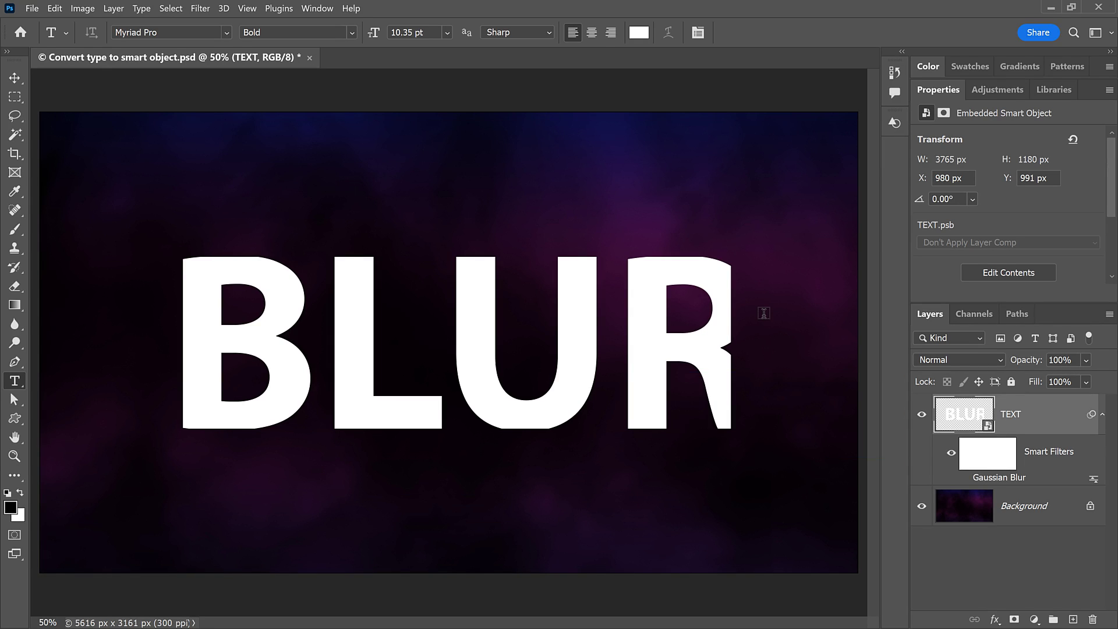
Undo back to the plain TEXT layer and duplicate the Background layer
key(ctrl+z)
key(ctrl+z)
key(ctrl+z)
key(ctrl+z)
key(ctrl+z)
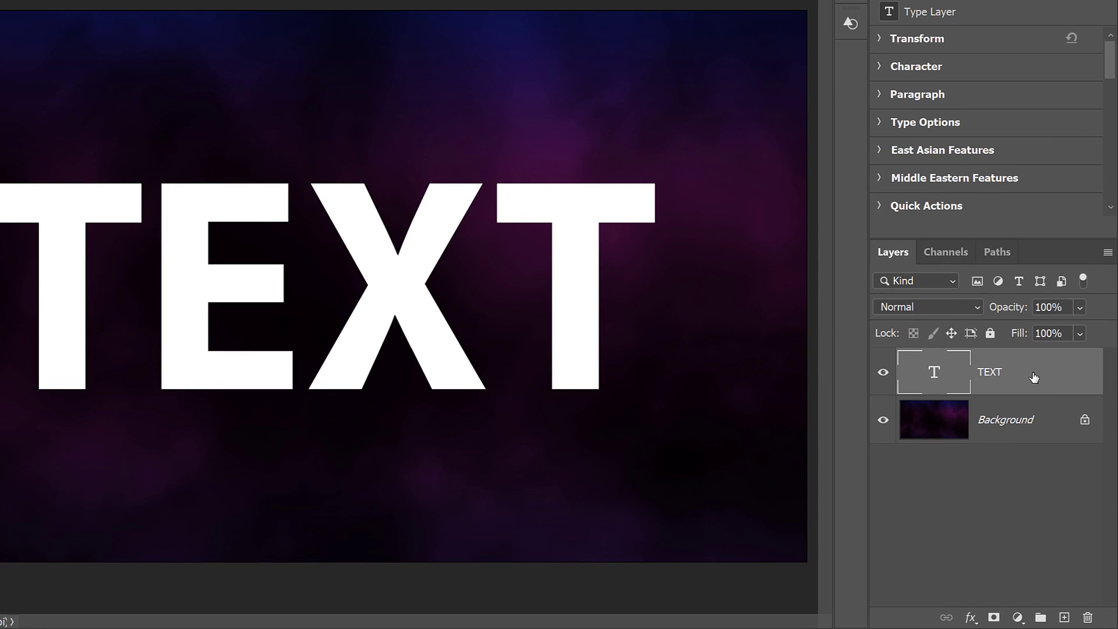
click(1051, 421)
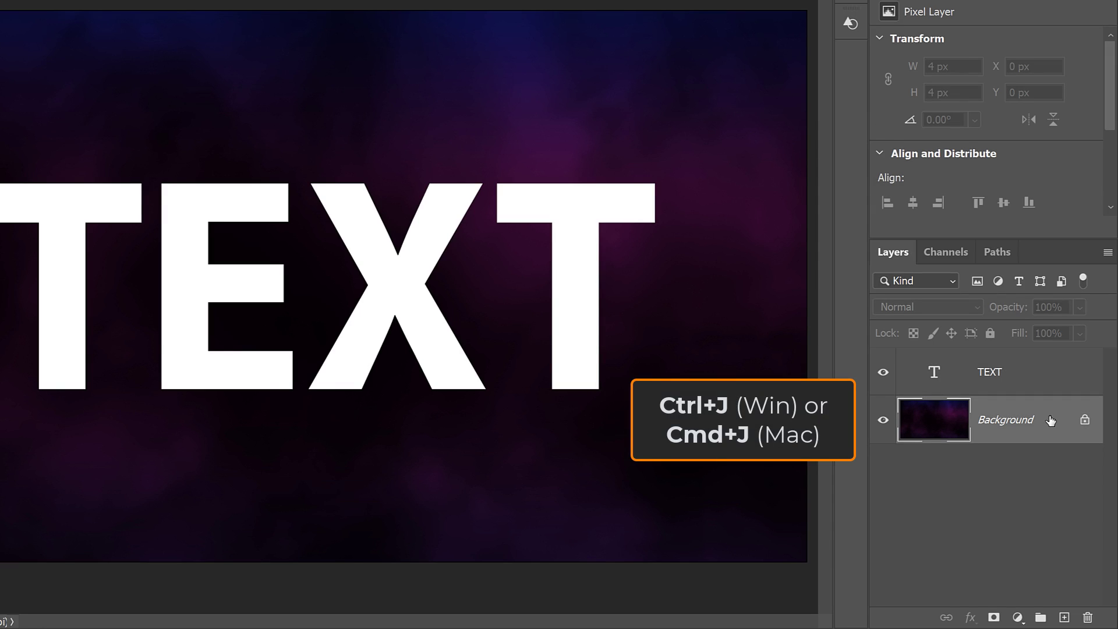
key(ctrl+j)
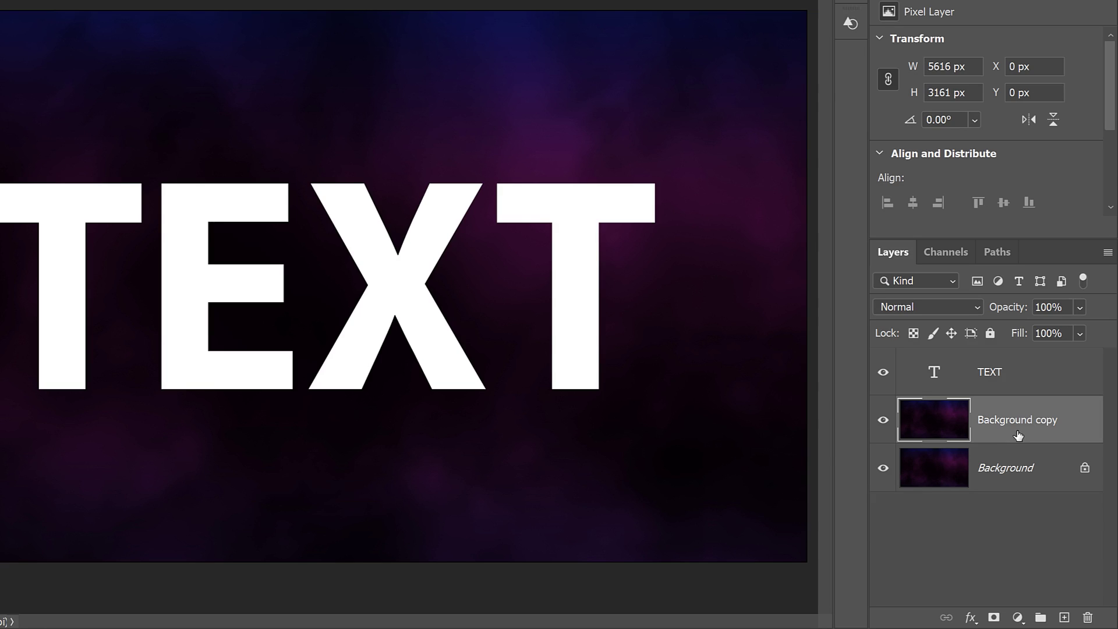
Combine the TEXT and Background copy layers into one smart object named TEXT
shift+click(1049, 371)
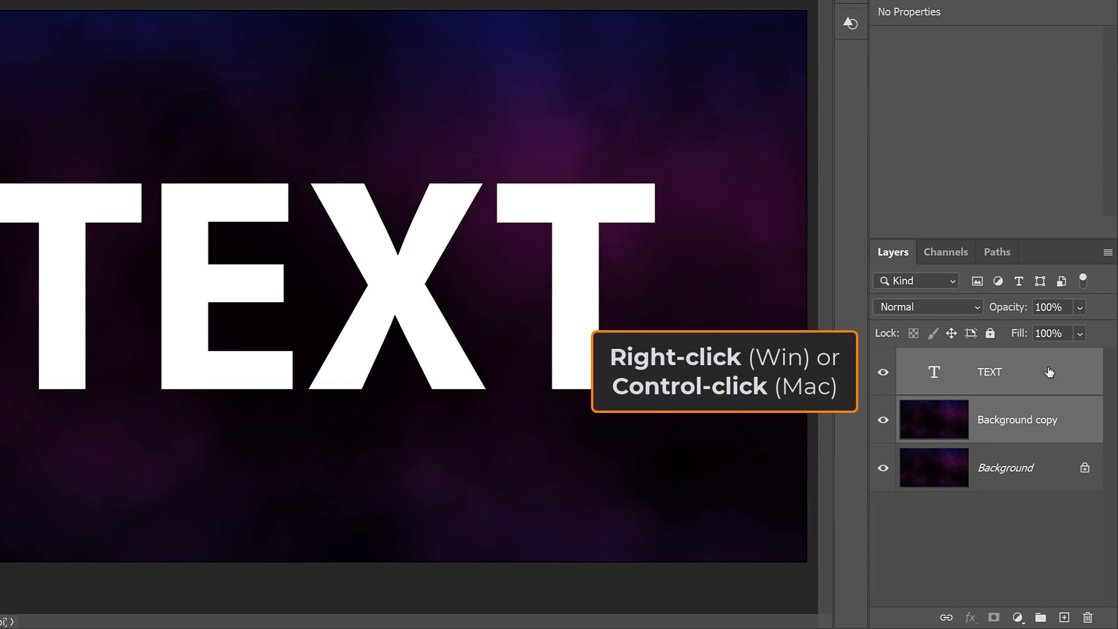
right_click(1048, 371)
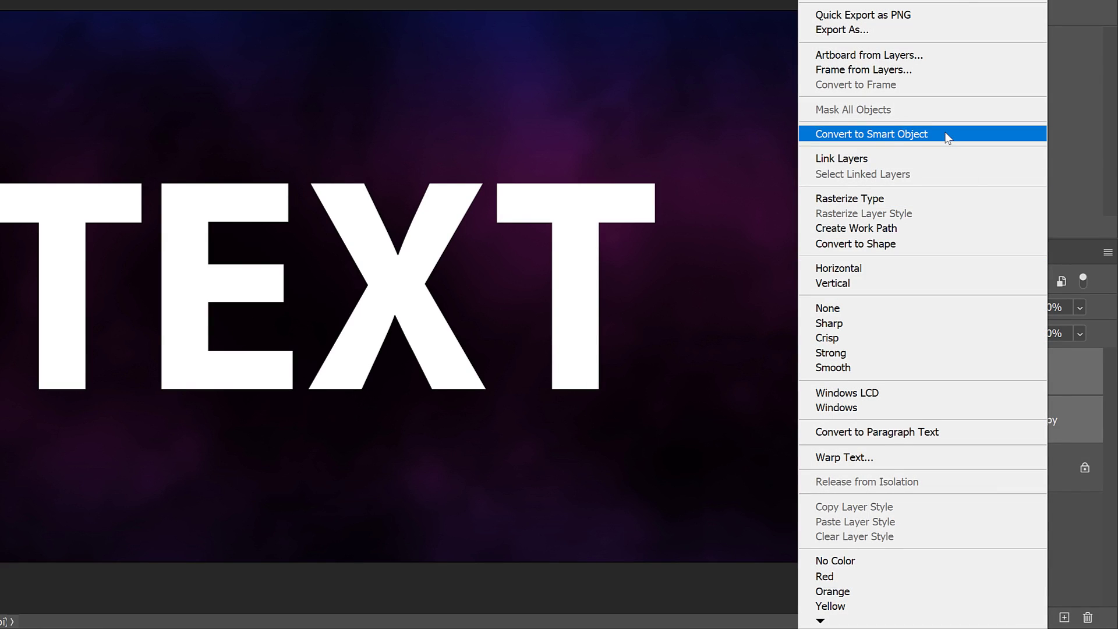
click(944, 134)
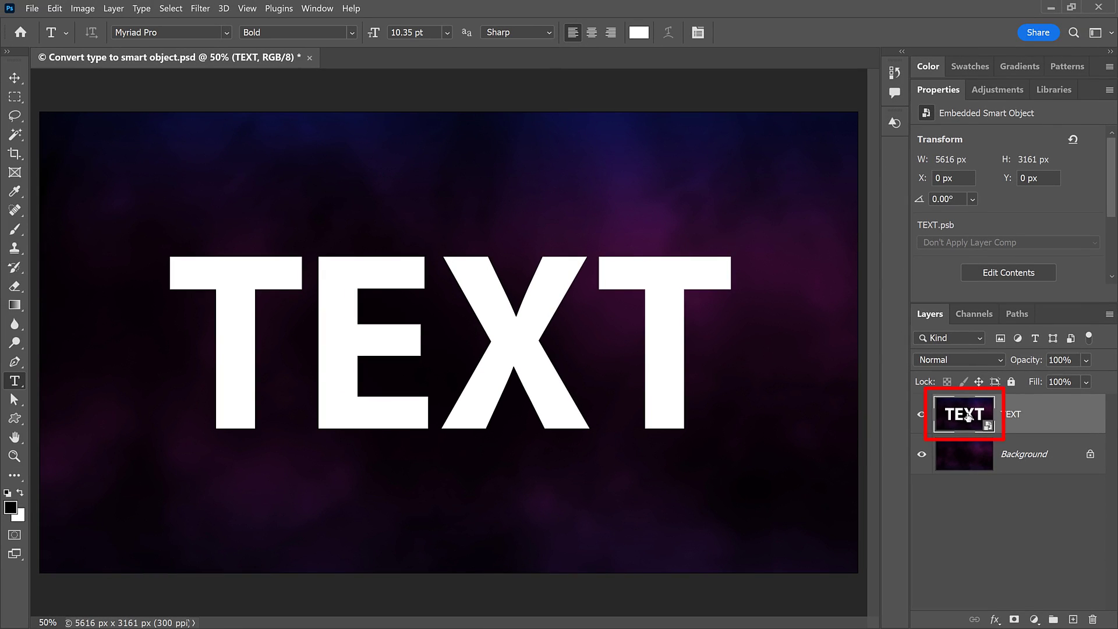
Open the smart object contents as TEXT1.psb and delete the Background copy layer
double_click(966, 415)
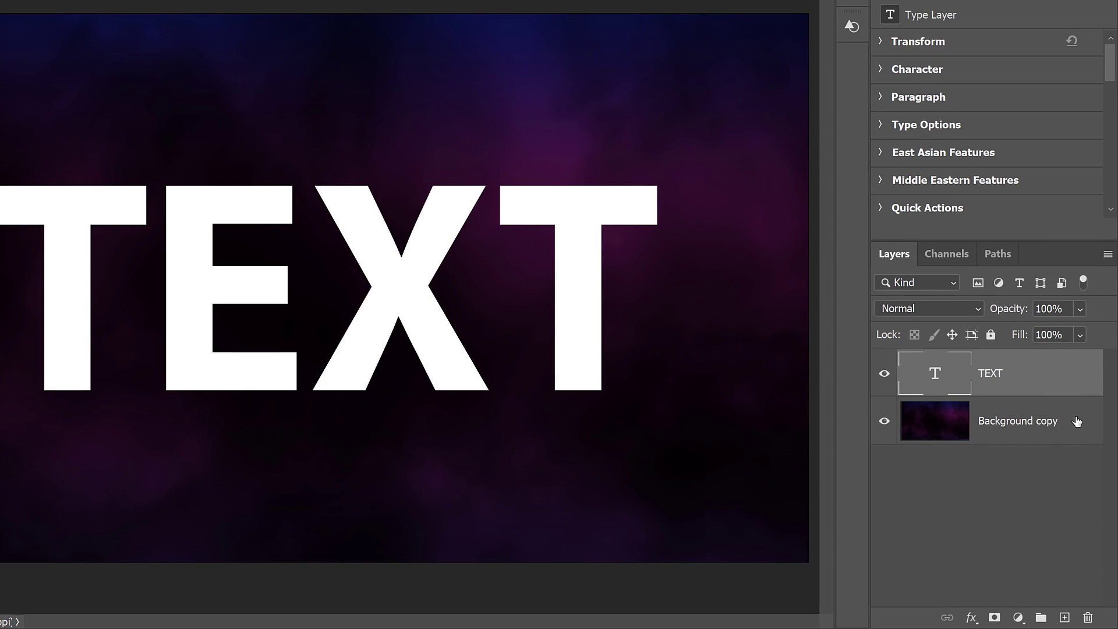
click(1076, 421)
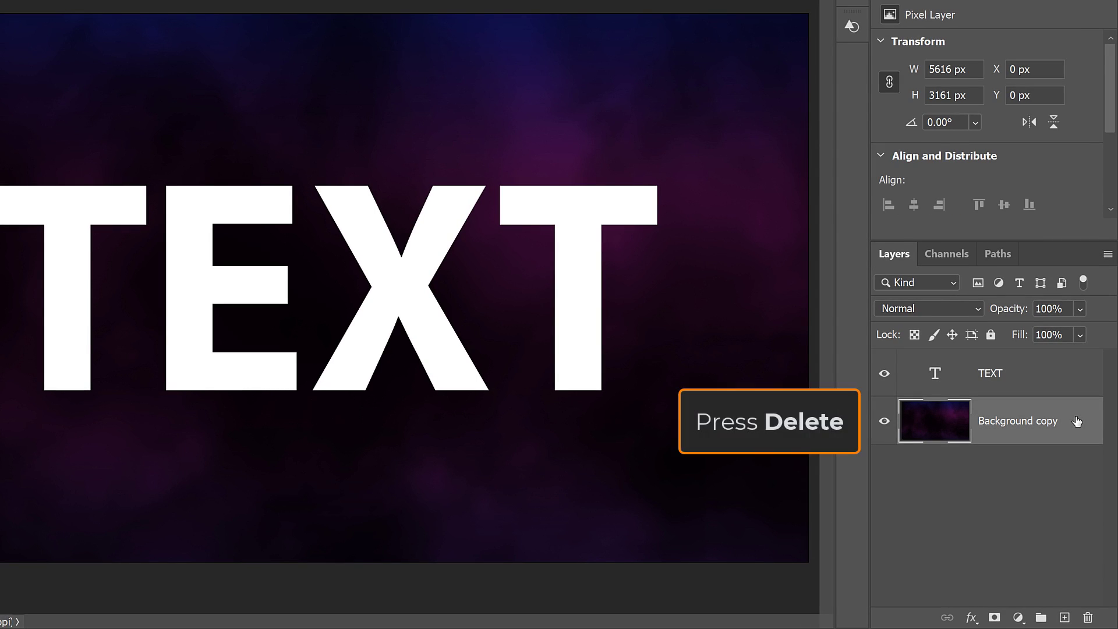
key(Delete)
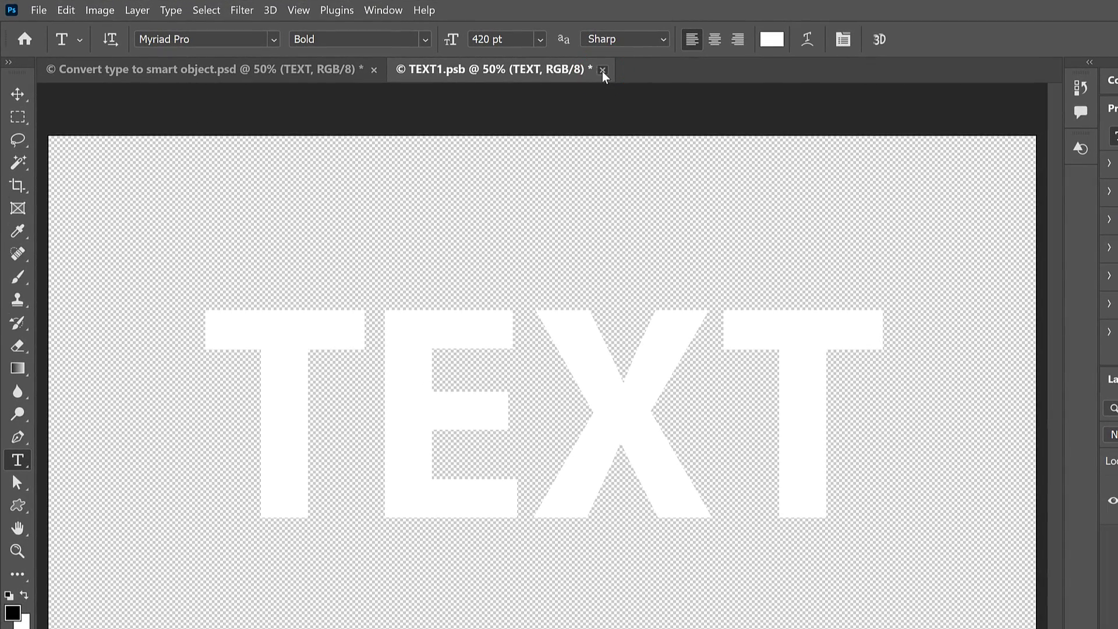
Close TEXT1.psb, saving the changes to the TEXT smart object
click(602, 70)
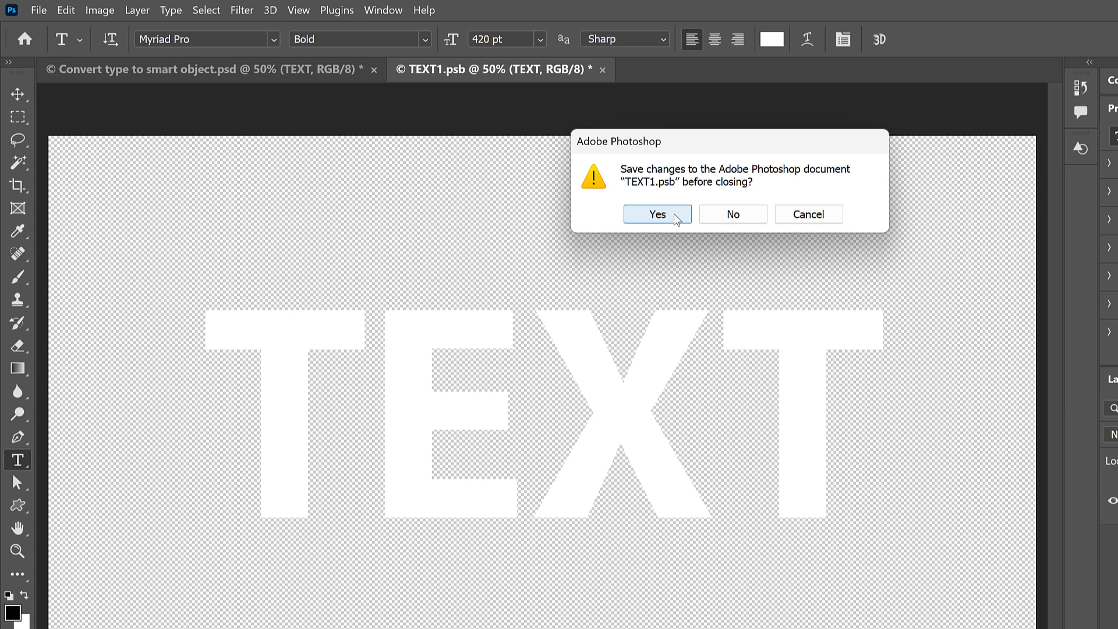
click(658, 215)
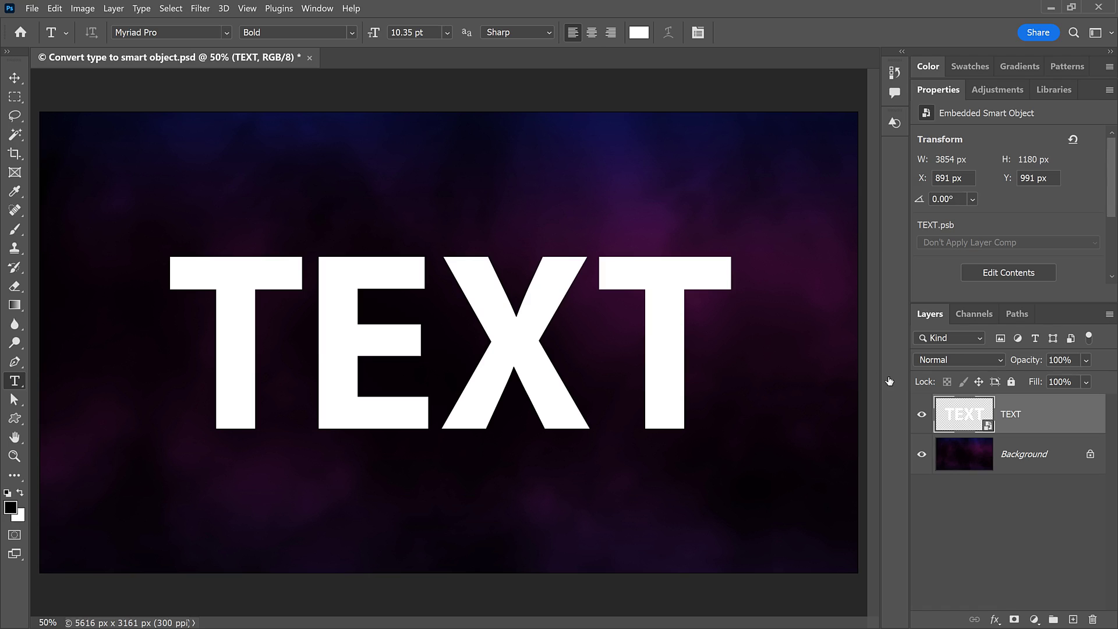
double_click(990, 441)
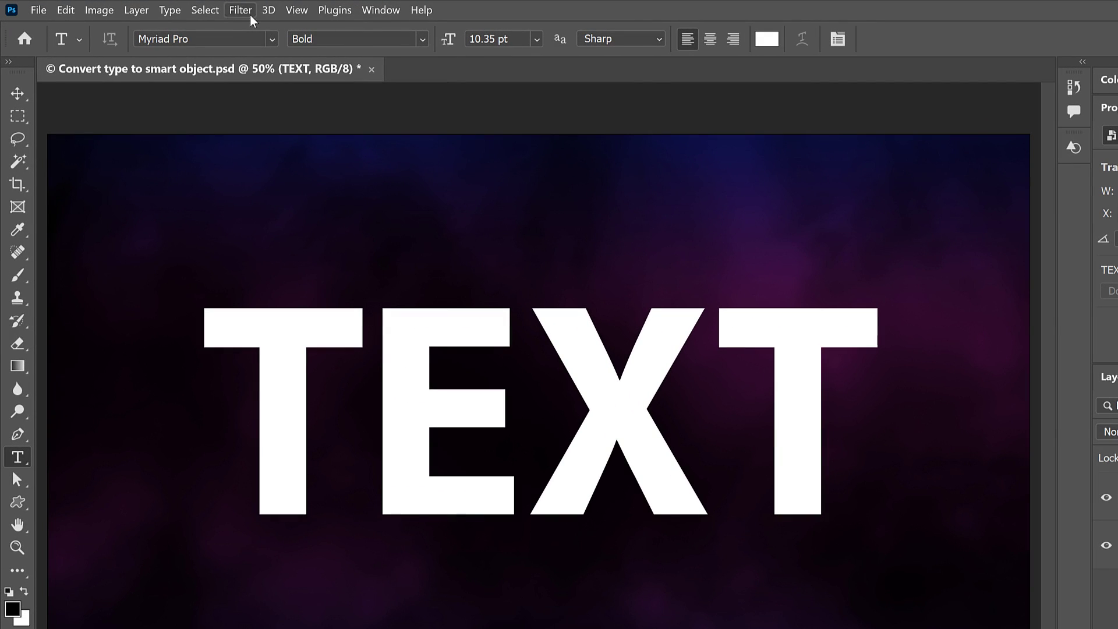
Add Filter > Blur > Gaussian Blur at 60 px radius to the TEXT smart object
click(204, 11)
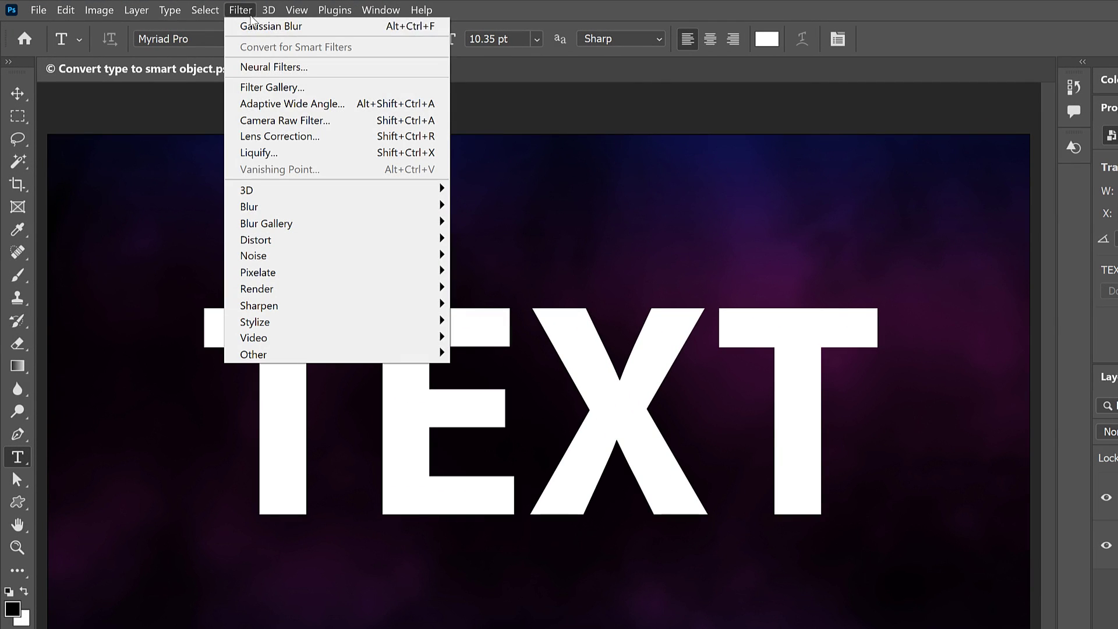
mouse_move(288, 211)
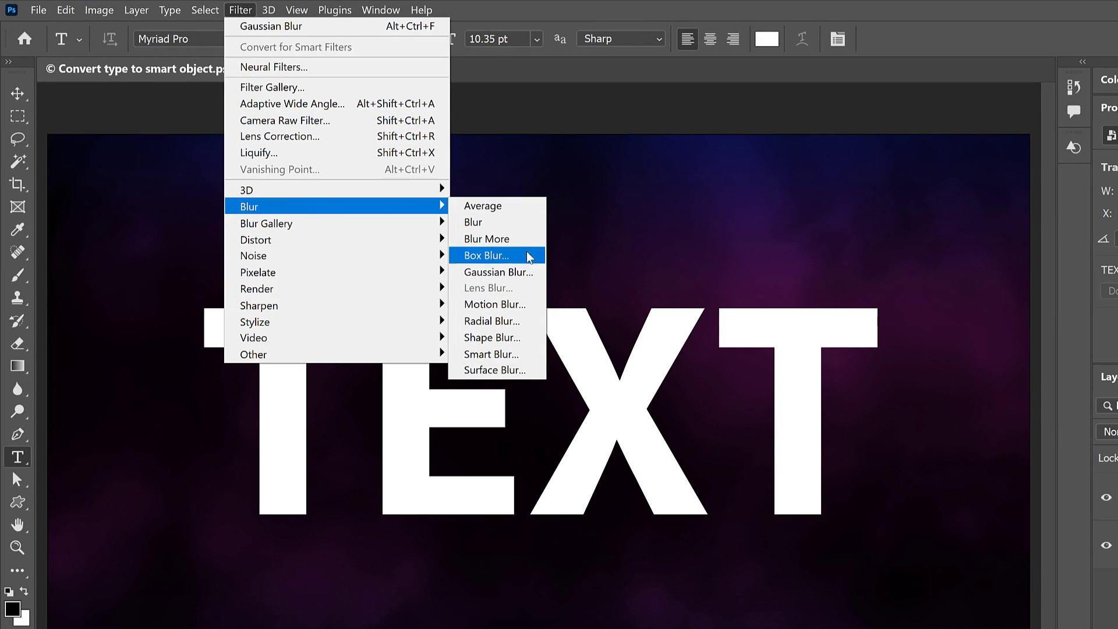
click(532, 273)
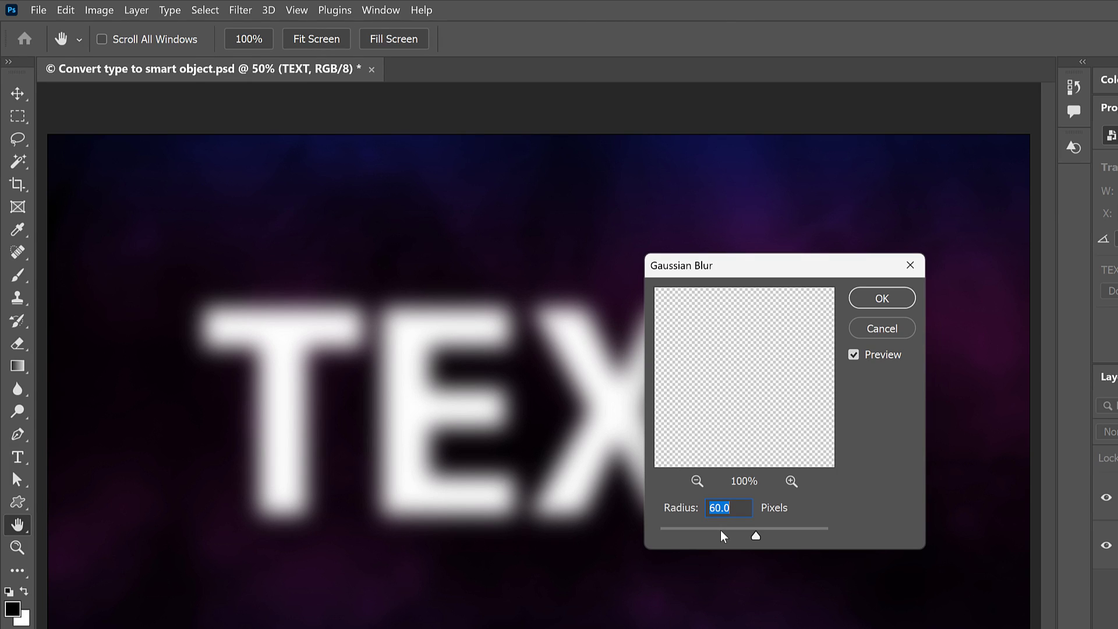
click(897, 300)
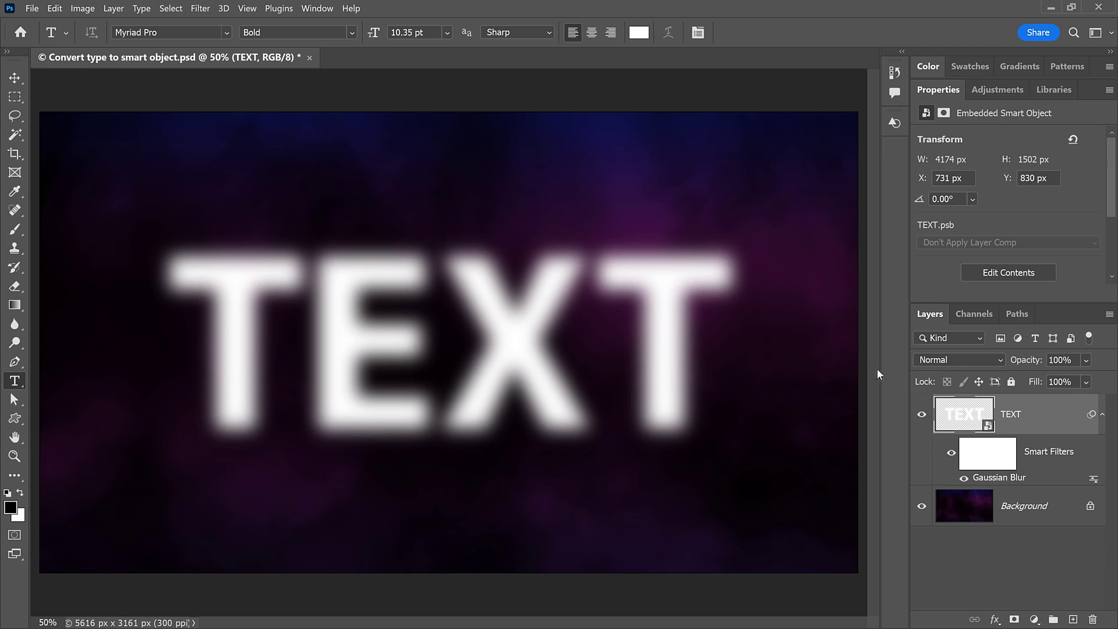
Open the smart object's contents and set the text colour to black (000000)
double_click(965, 417)
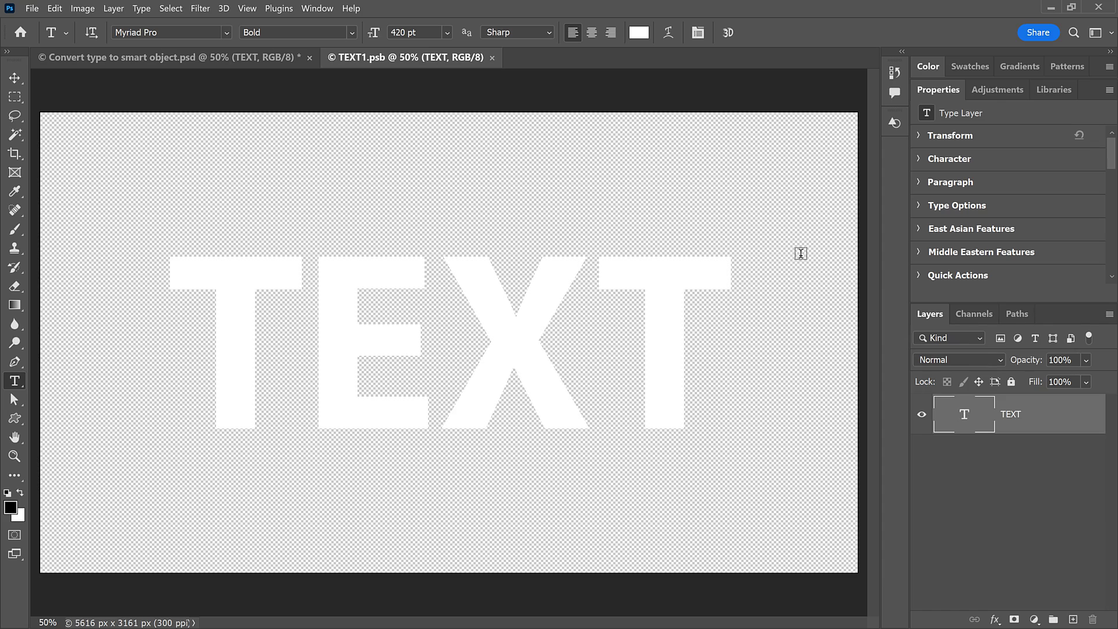
click(640, 35)
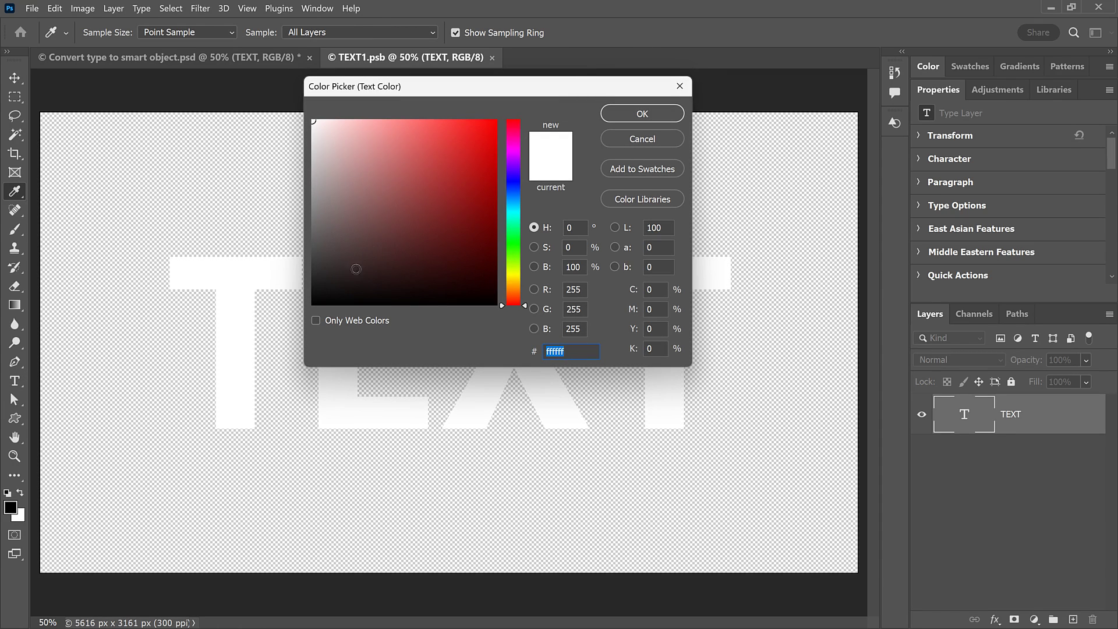
text(000000)
click(663, 116)
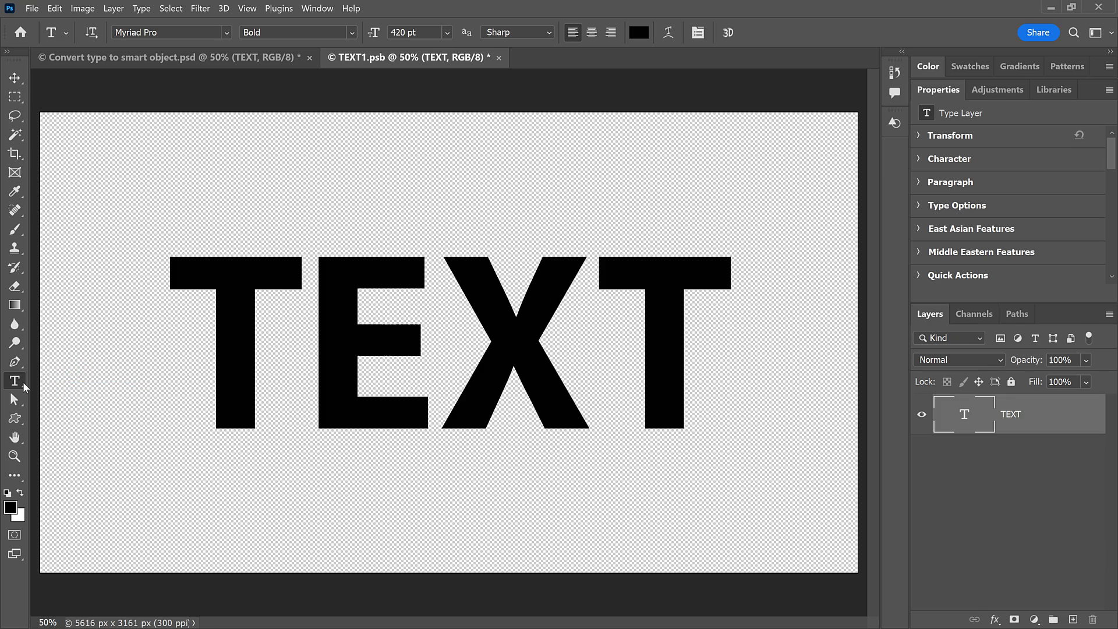
Replace the word TEXT with BLUR and set its colour to pure white
click(308, 334)
key(ctrl+a)
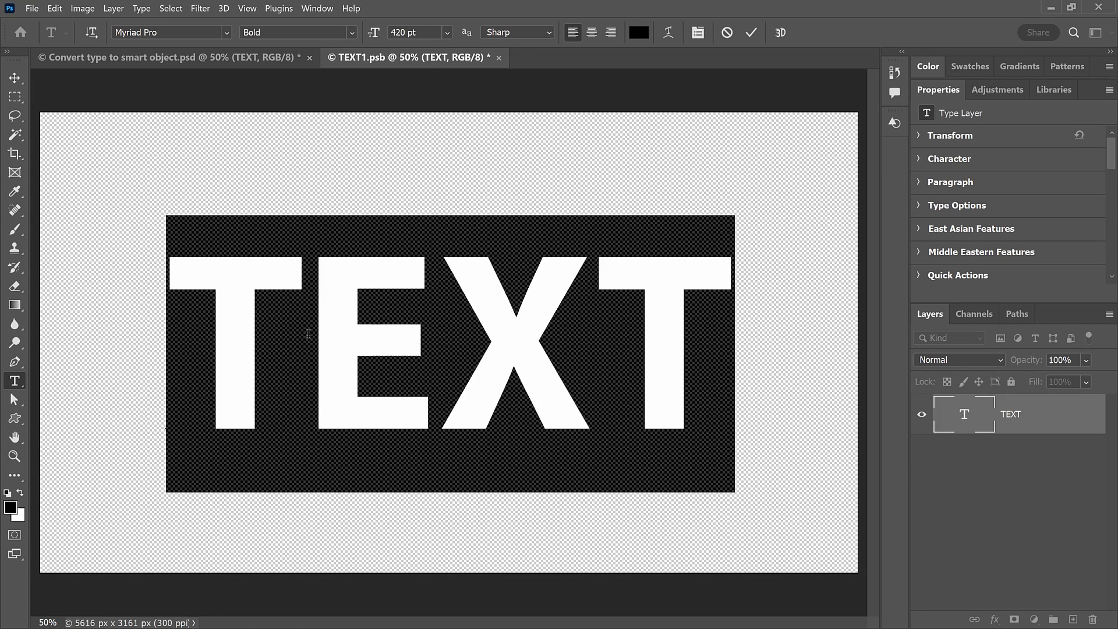
text(BLUR)
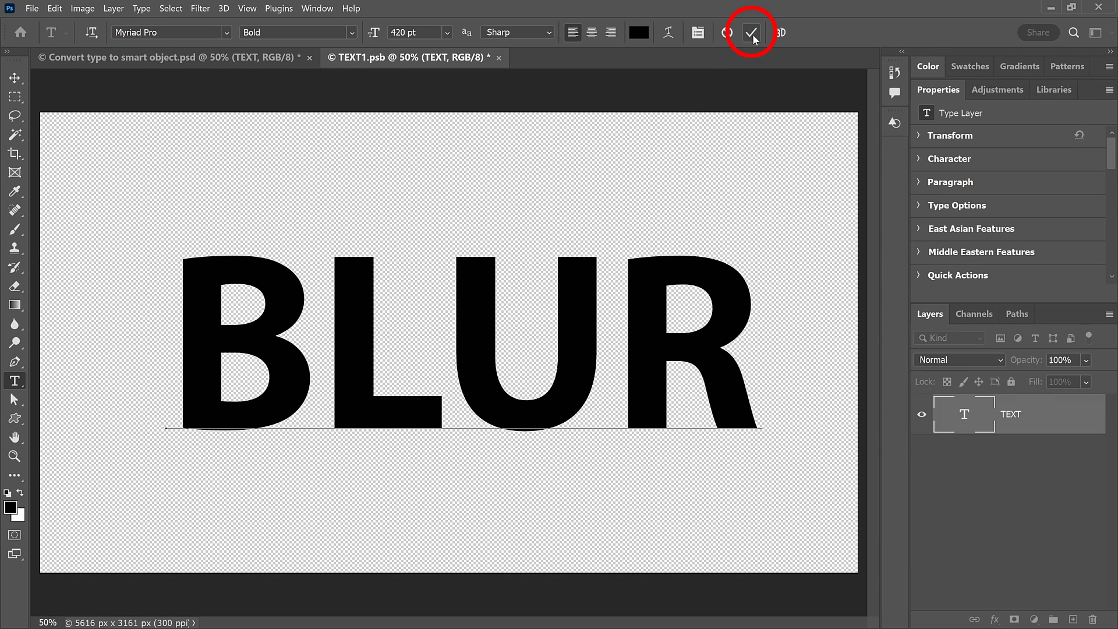
click(752, 33)
click(639, 32)
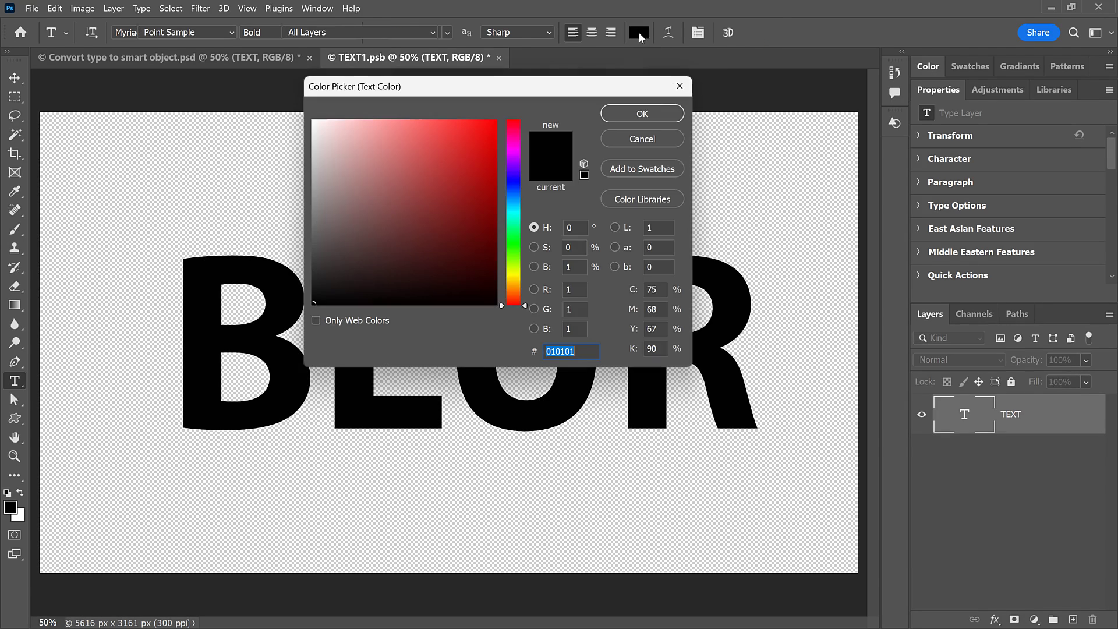
click(314, 120)
click(663, 113)
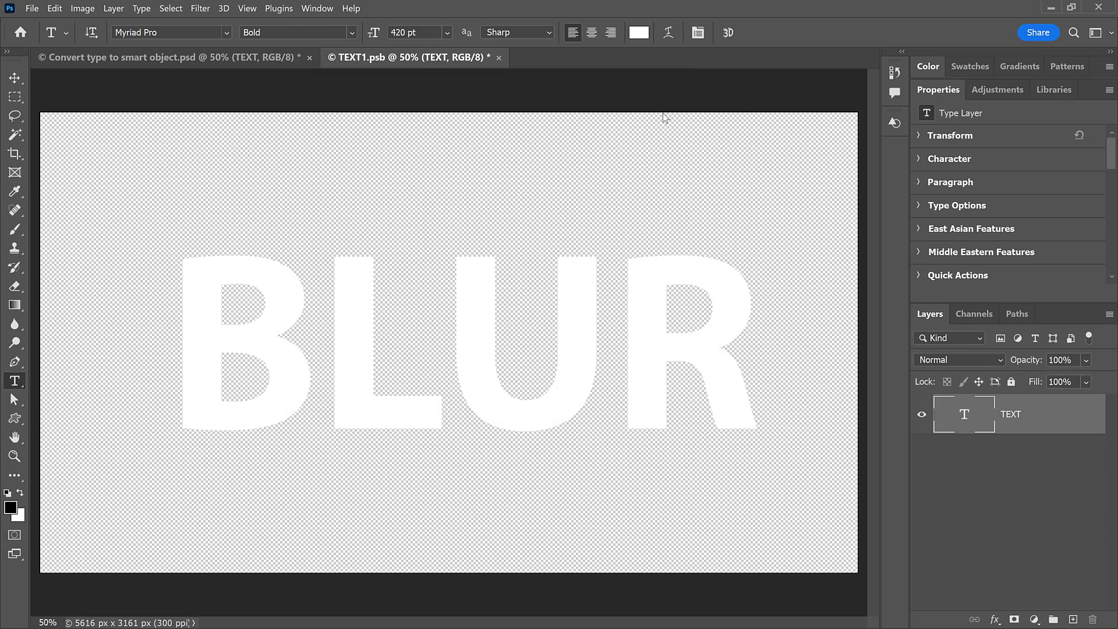
Close TEXT1.psb, saving the changes so the blurred BLUR appears in the main document
click(498, 57)
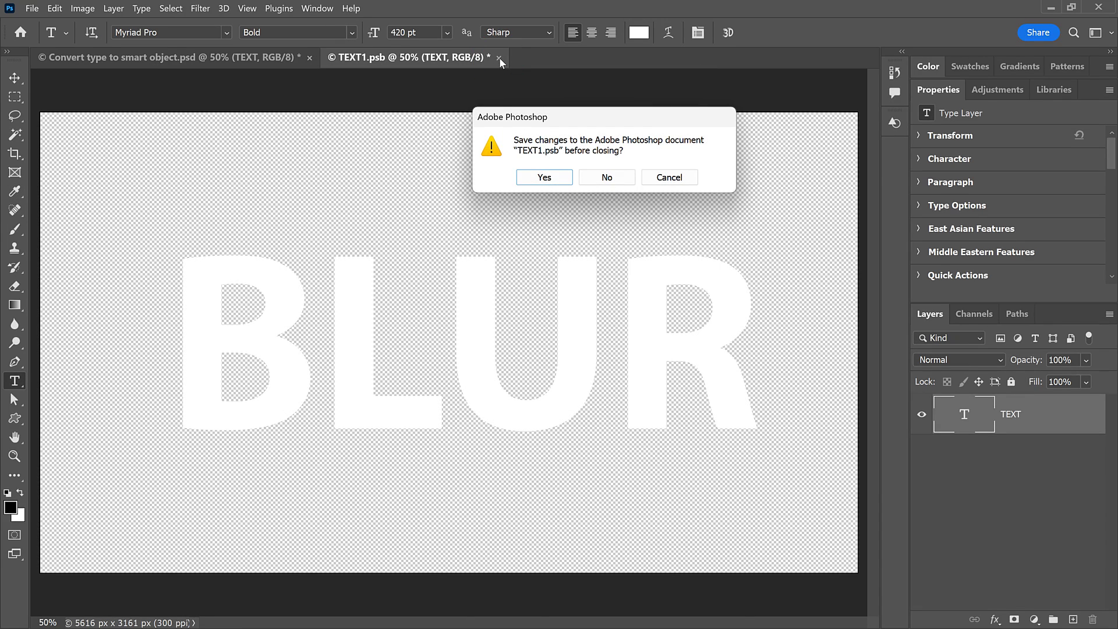
click(544, 177)
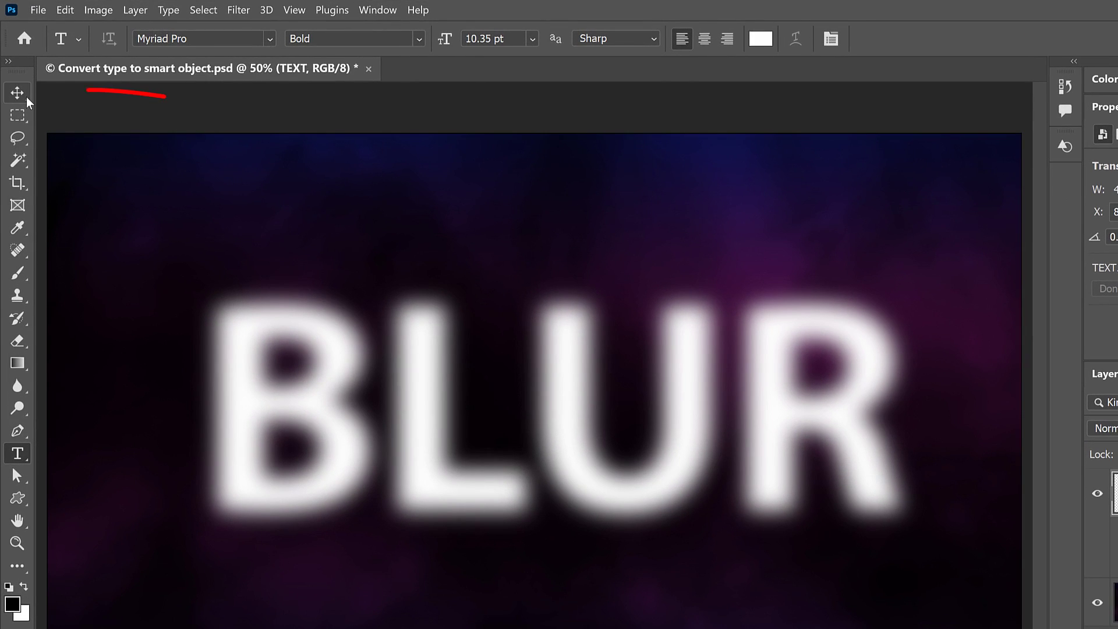
Use the Move tool to shift the BLUR smart object left from X 820 px to 685 px
click(27, 97)
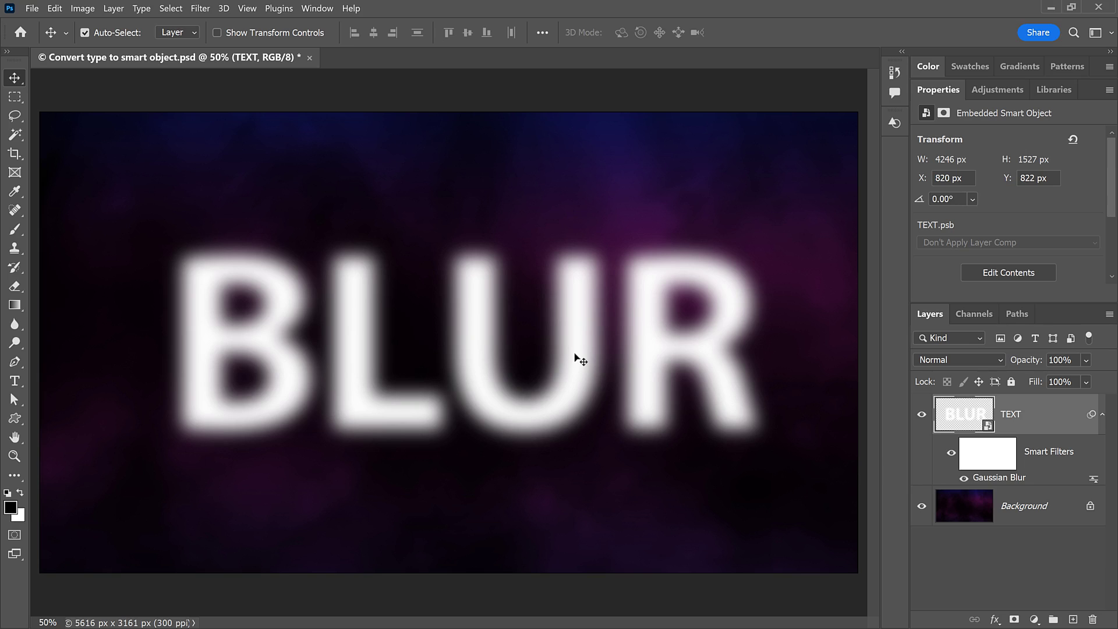
drag(575, 354, 557, 357)
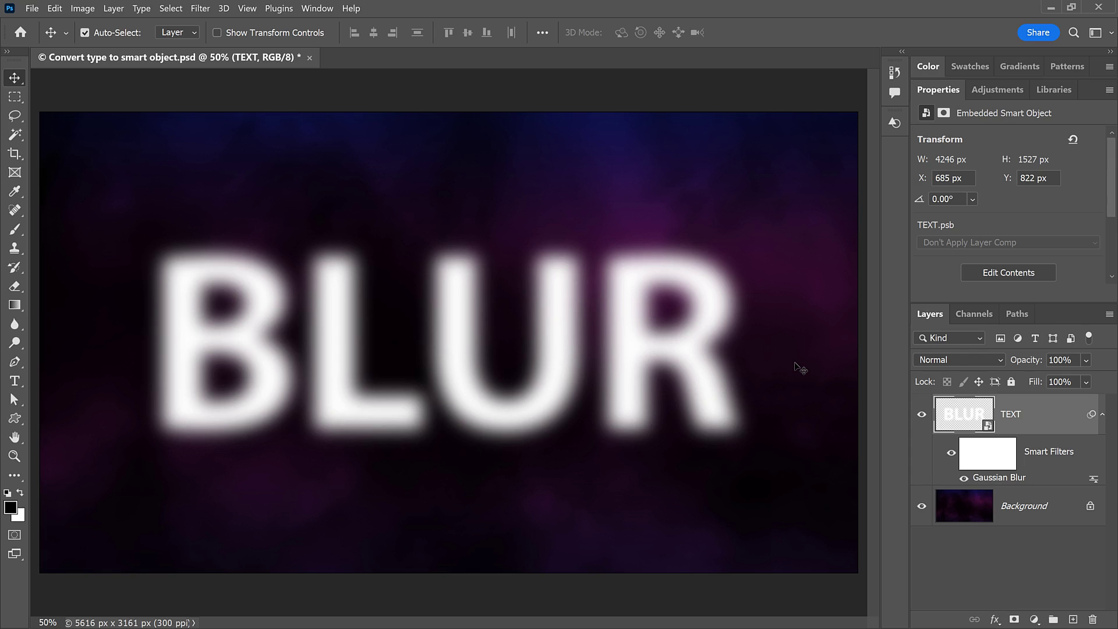